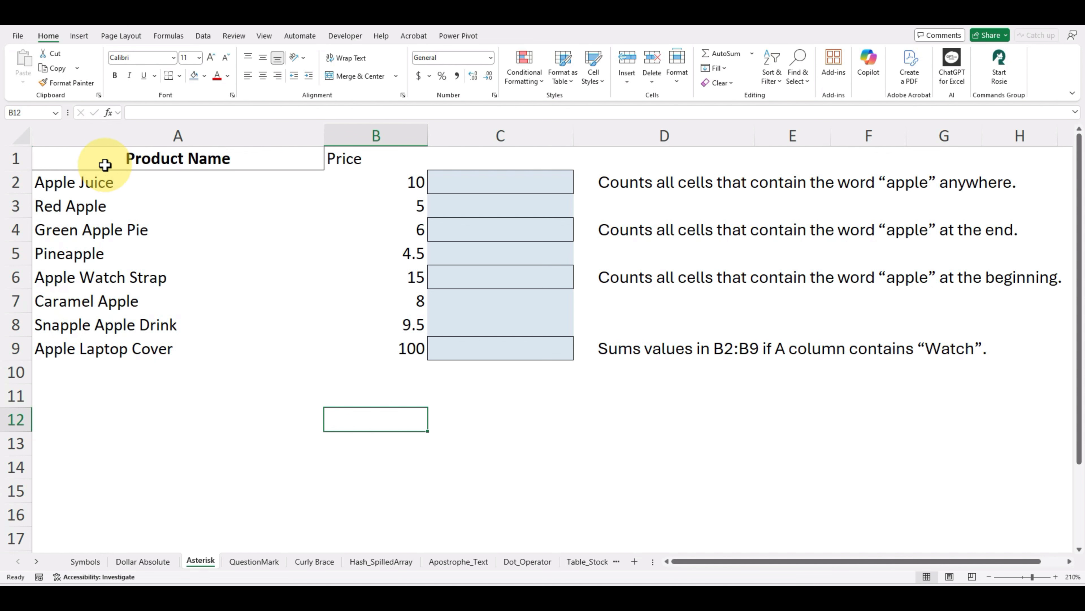
- Enter =COUNTIF(A2:A9,"*Apple*") in cell C2 to count product names containing "apple" anywhere
{"action": "left_click", "coordinate": [483, 185]}
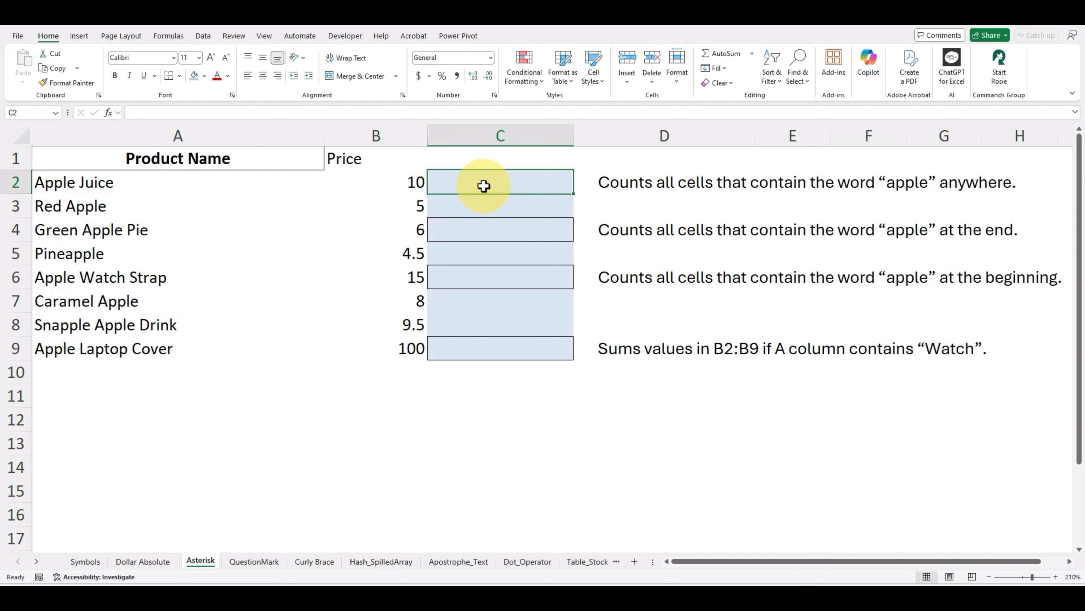
{"action": "type", "text": "=cou"}
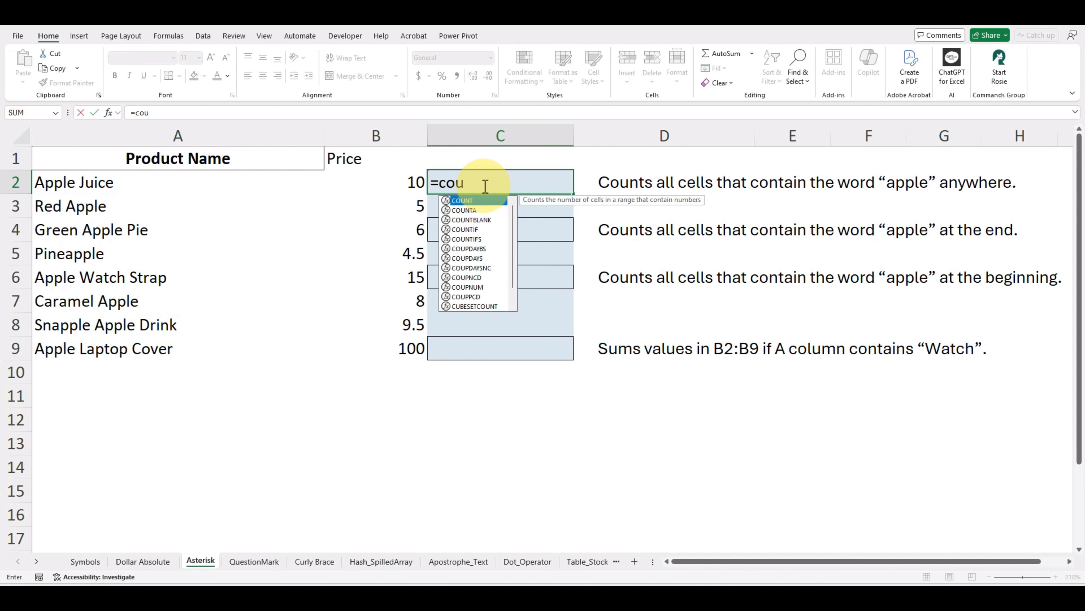
{"action": "type", "text": "nt"}
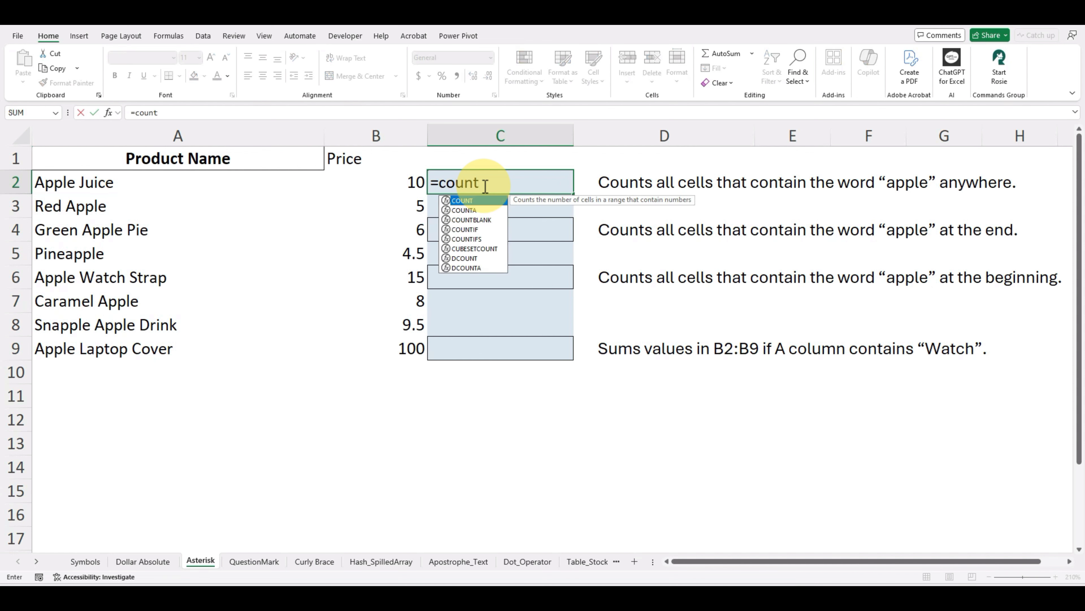
{"action": "double_click", "coordinate": [470, 230]}
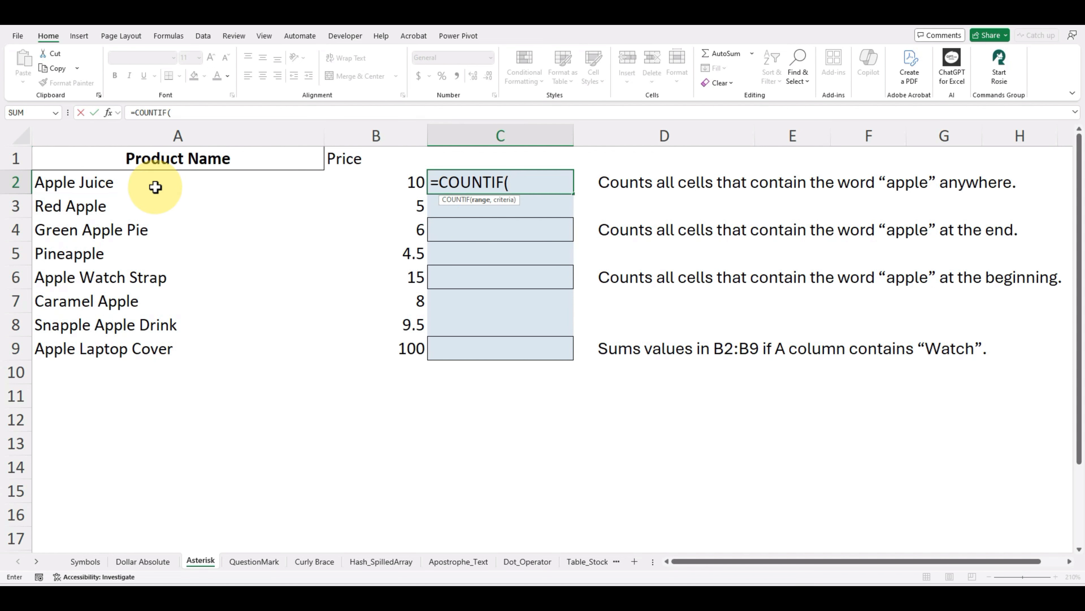
{"action": "left_click_drag", "start_coordinate": [128, 177], "coordinate": [170, 343]}
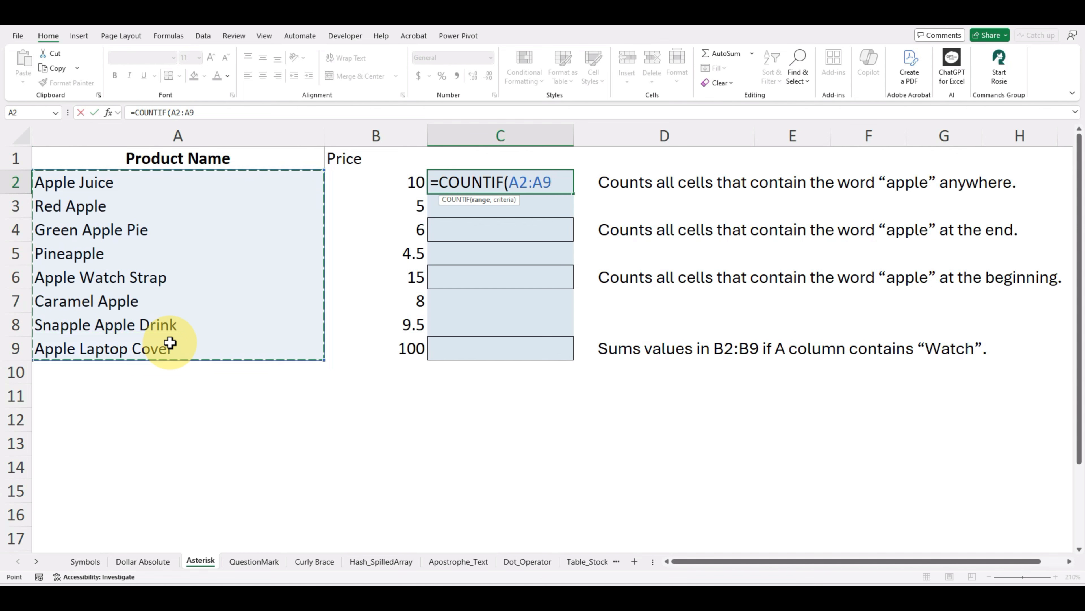
{"action": "type", "text": ","}
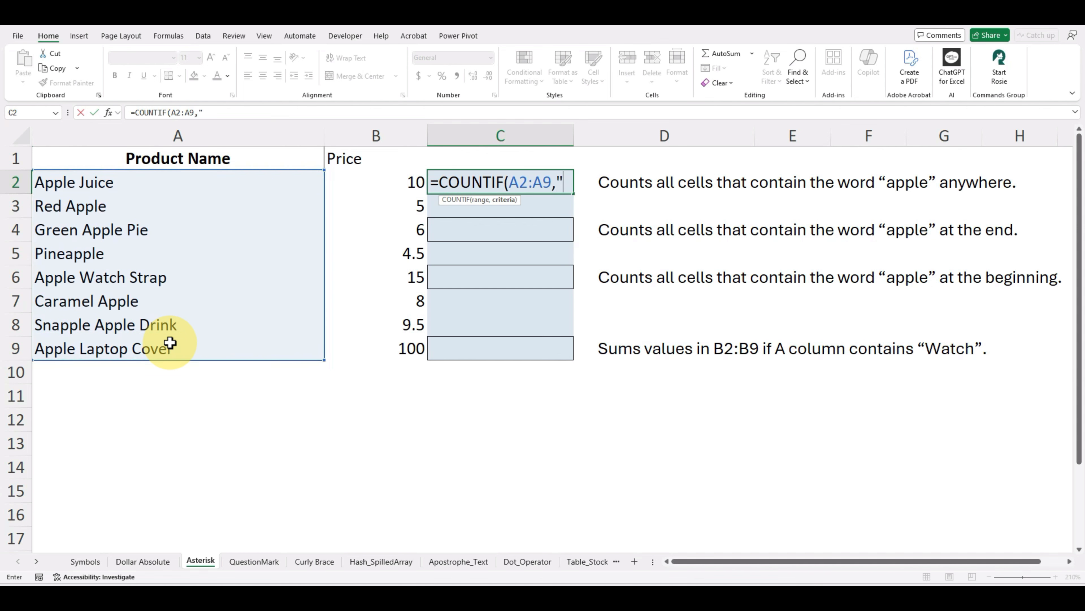
{"action": "type", "text": "\"*"}
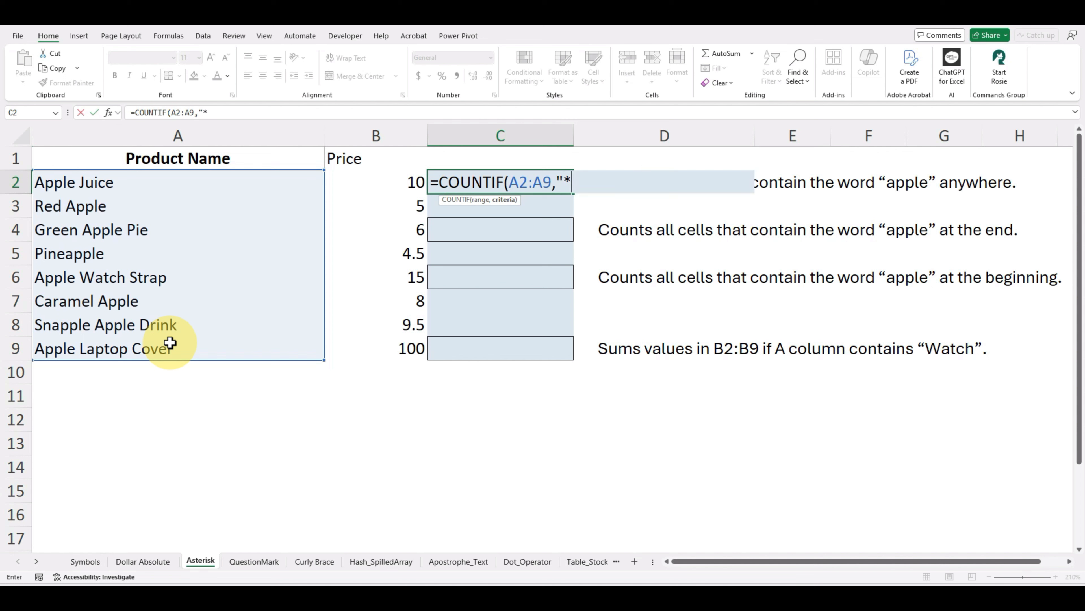
{"action": "type", "text": "Apple"}
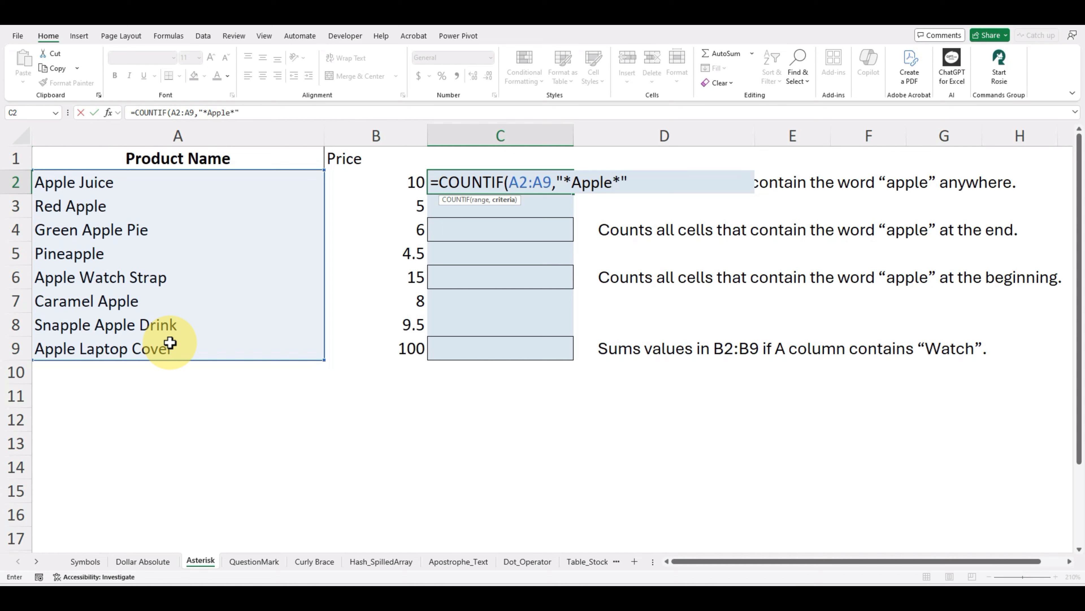
{"action": "type", "text": "*\""}
{"action": "key", "text": "Return"}
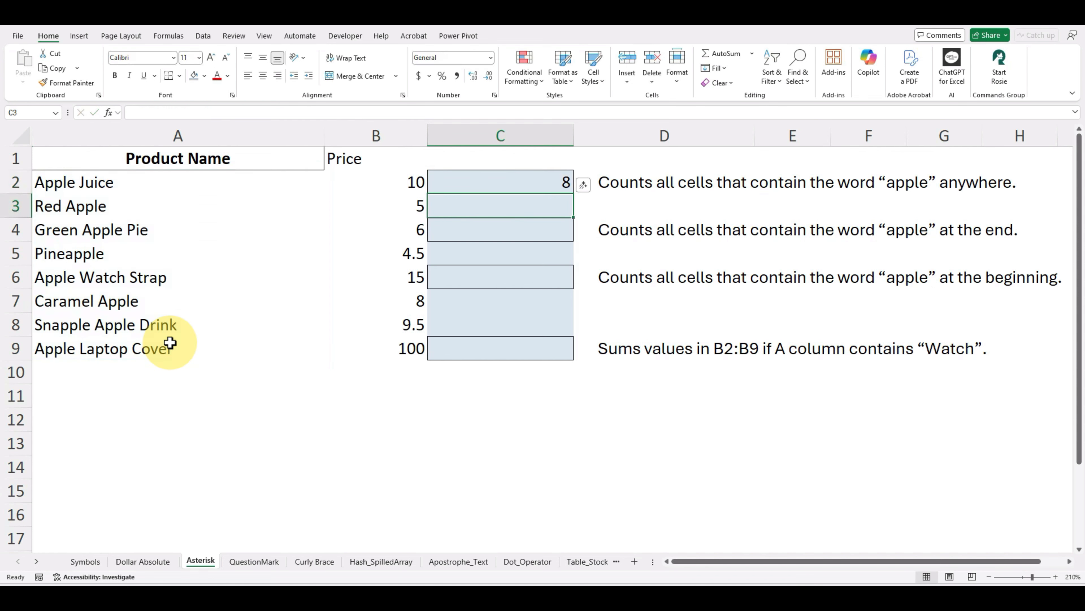
- Review the product names in A2:A9 against the count formula in C2, comparing where "Apple" sits in A2 and A3
{"action": "left_click_drag", "start_coordinate": [105, 186], "coordinate": [129, 346]}
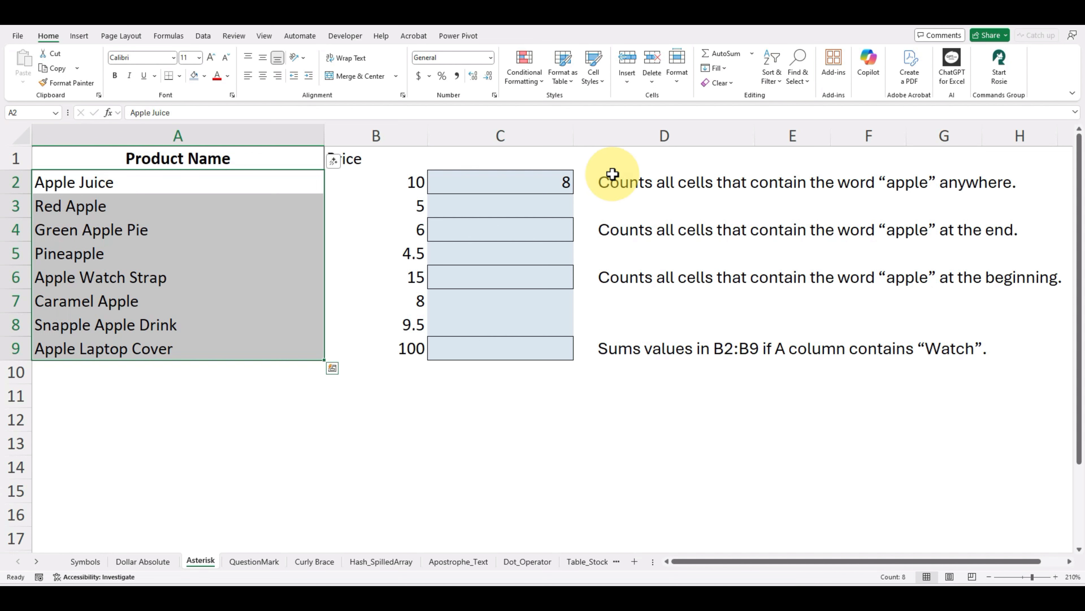
{"action": "left_click", "coordinate": [546, 184]}
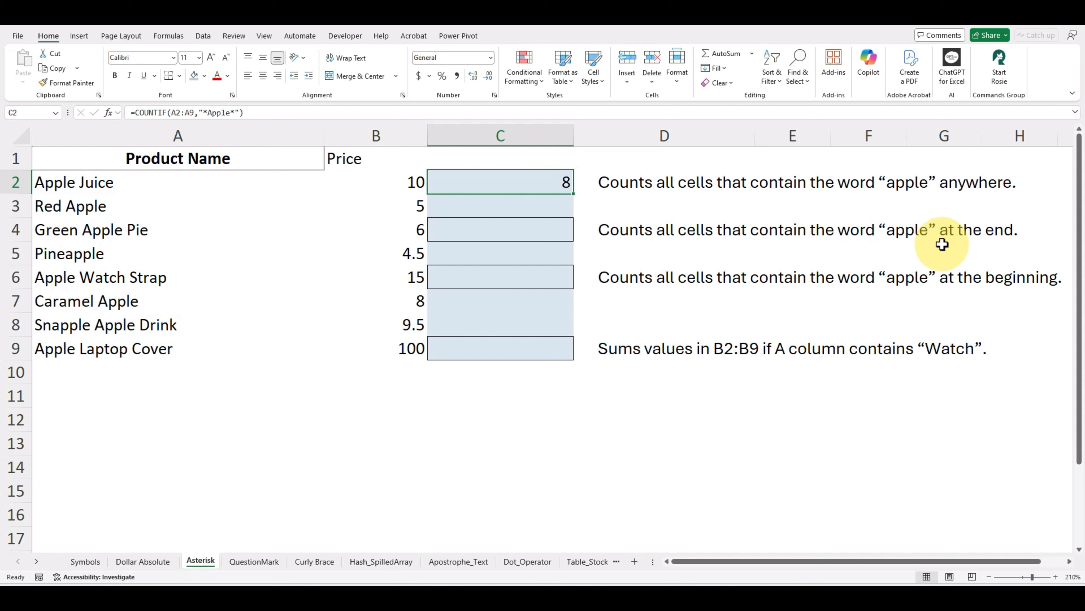
{"action": "left_click", "coordinate": [91, 205]}
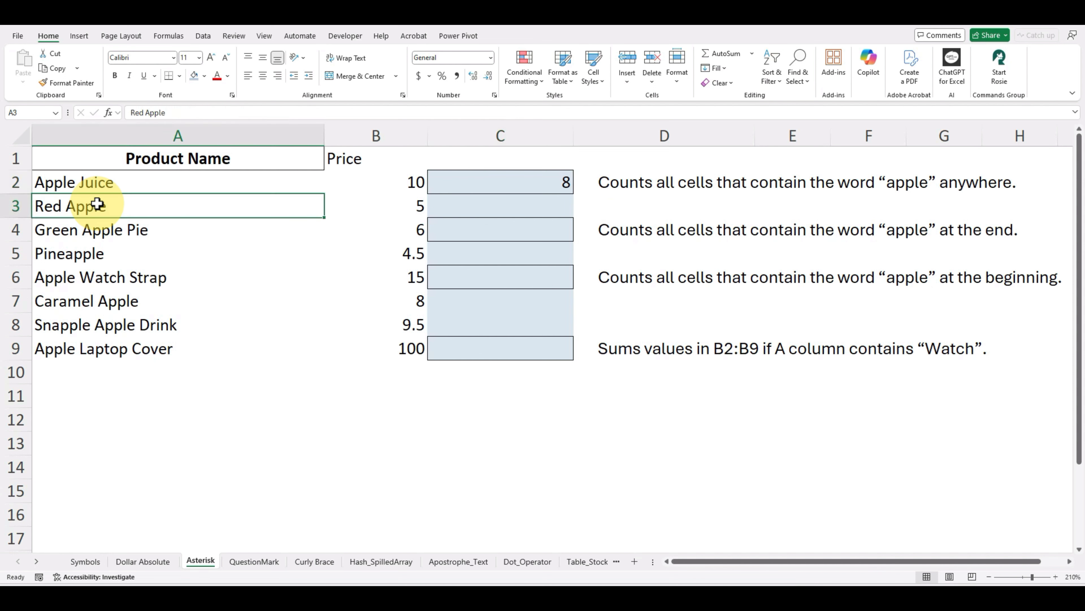
{"action": "left_click", "coordinate": [71, 182]}
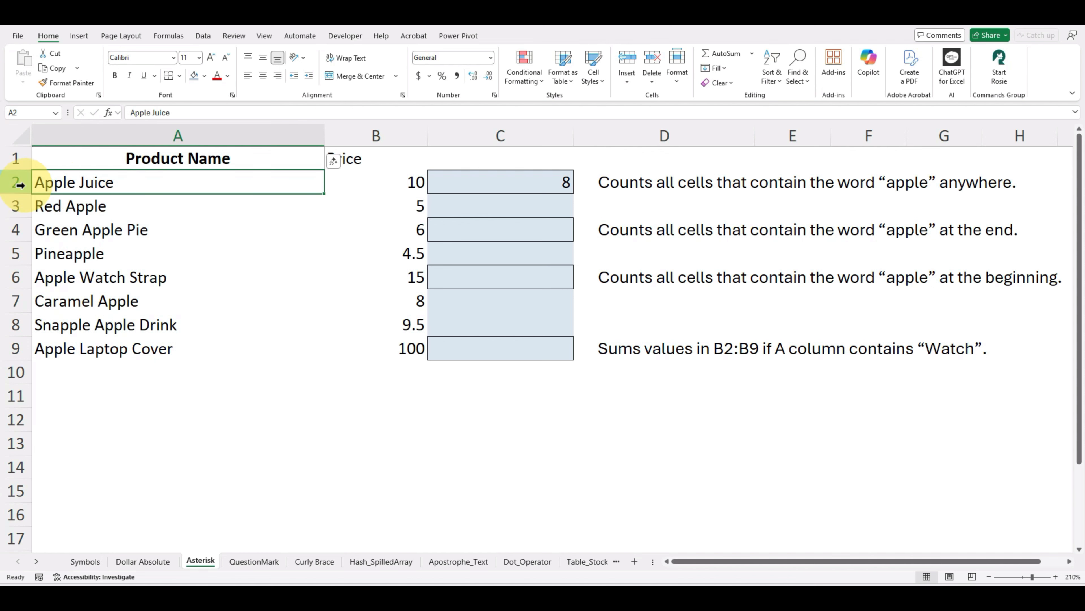
{"action": "left_click", "coordinate": [95, 207]}
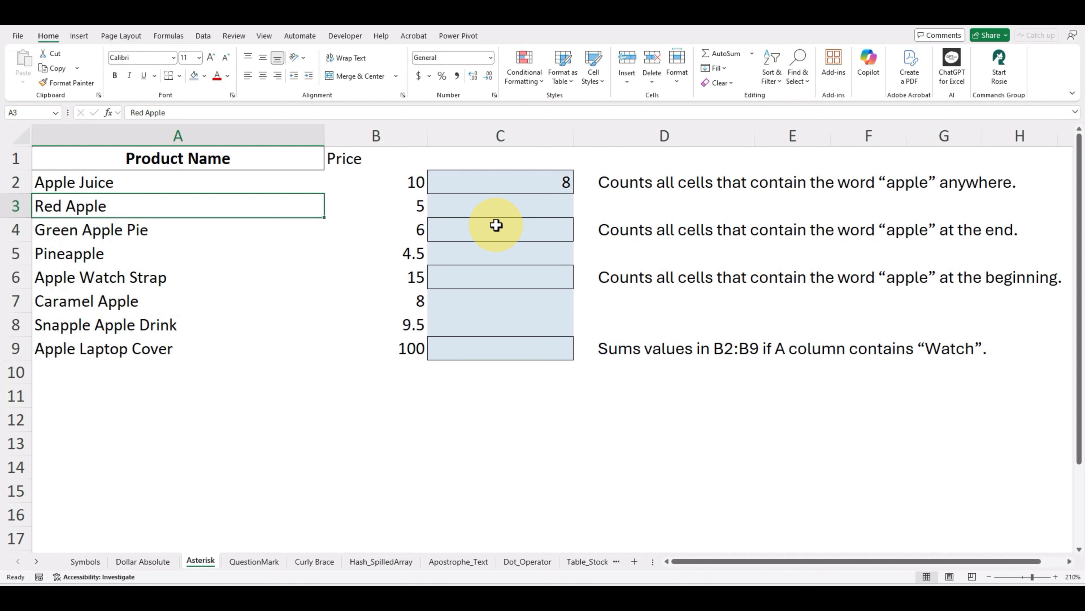
- Enter =COUNTIF(A2:A9,"apple*") in cell C4, using the product names as the range and a trailing asterisk in the criteria
{"action": "left_click", "coordinate": [496, 225]}
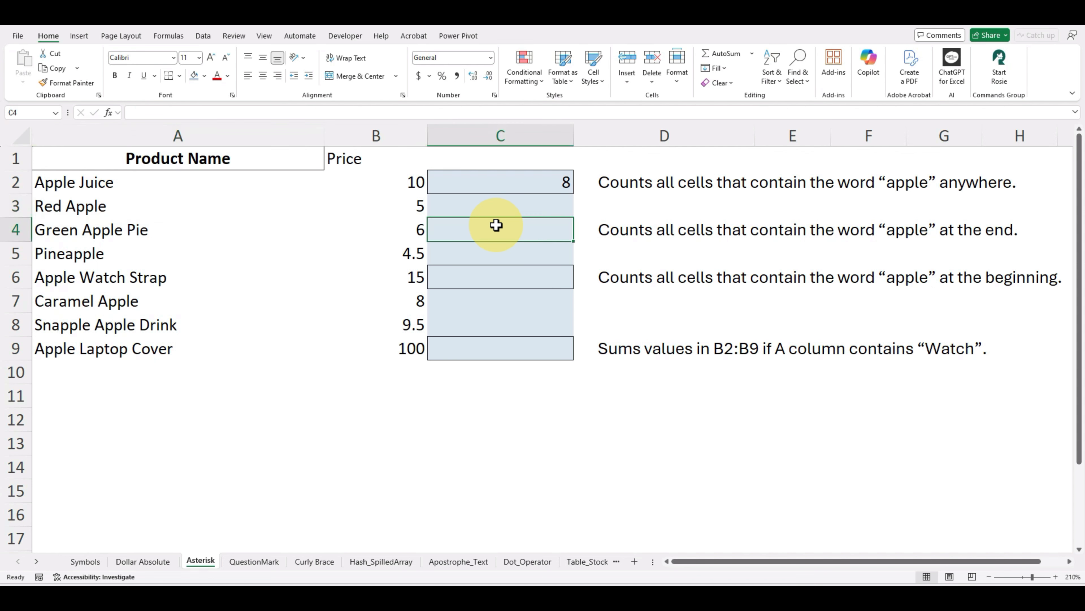
{"action": "type", "text": "=coun"}
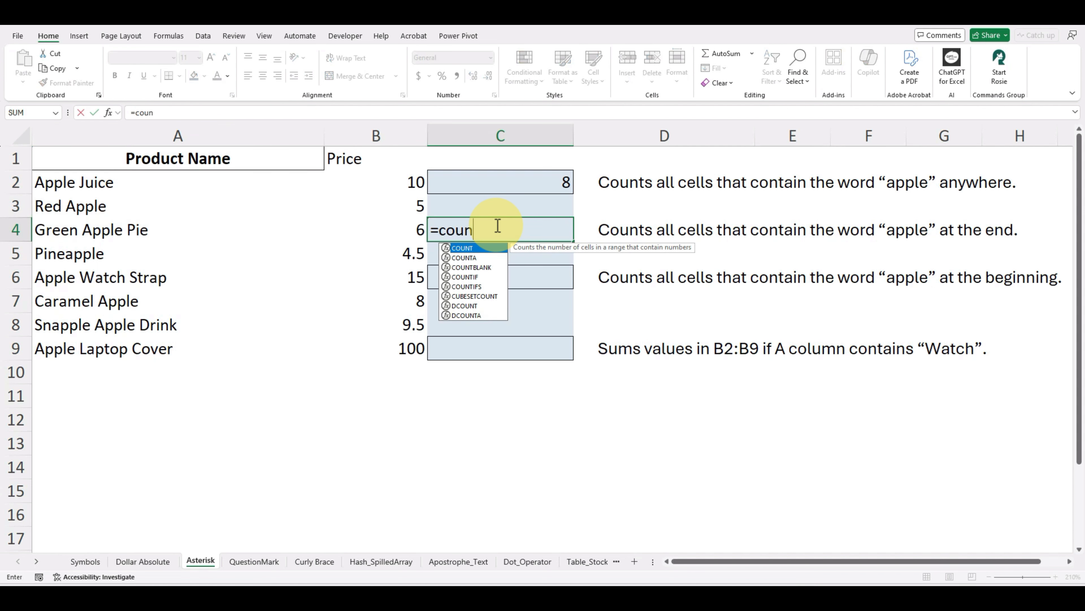
{"action": "type", "text": "ti"}
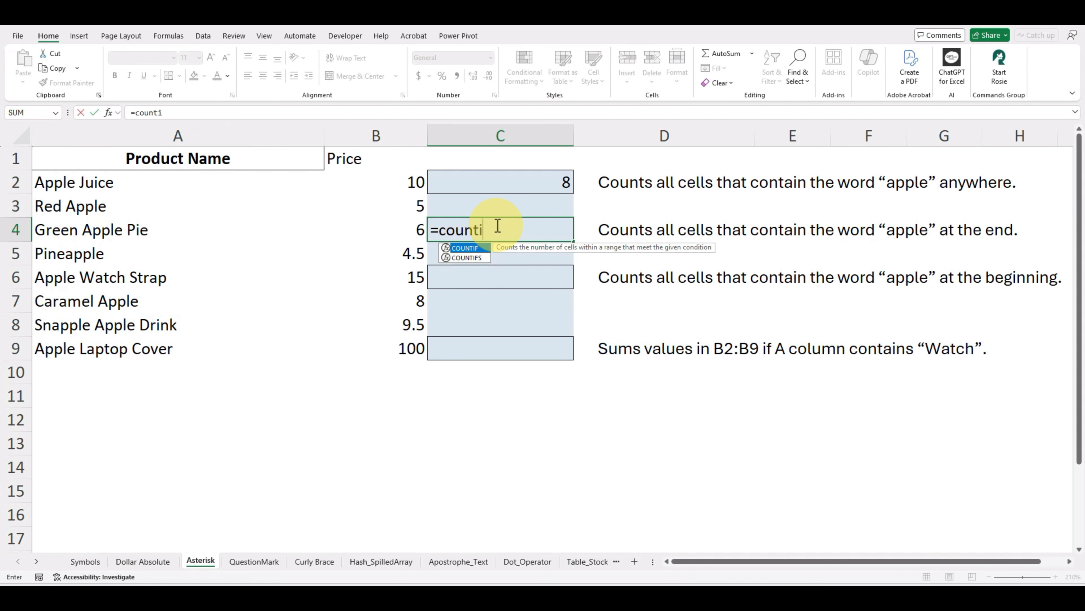
{"action": "double_click", "coordinate": [473, 249]}
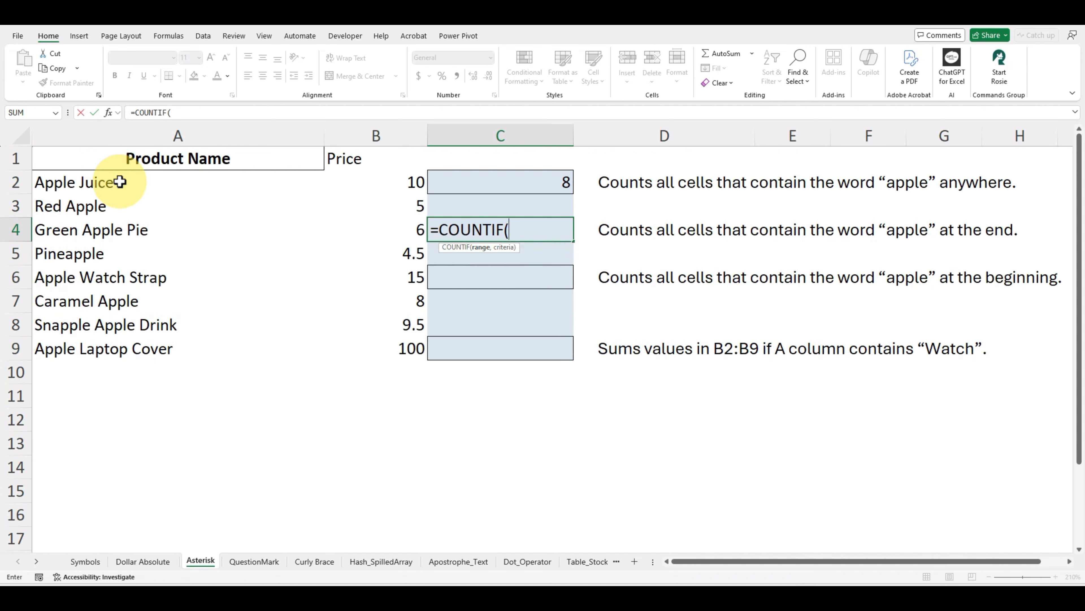
{"action": "left_click_drag", "start_coordinate": [131, 181], "coordinate": [139, 344]}
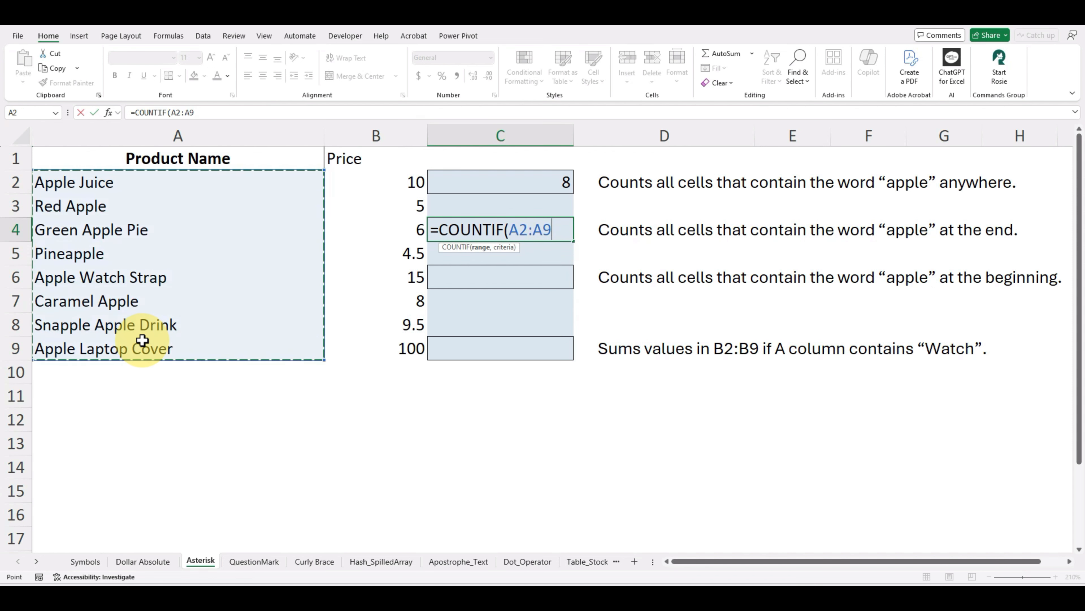
{"action": "type", "text": ","}
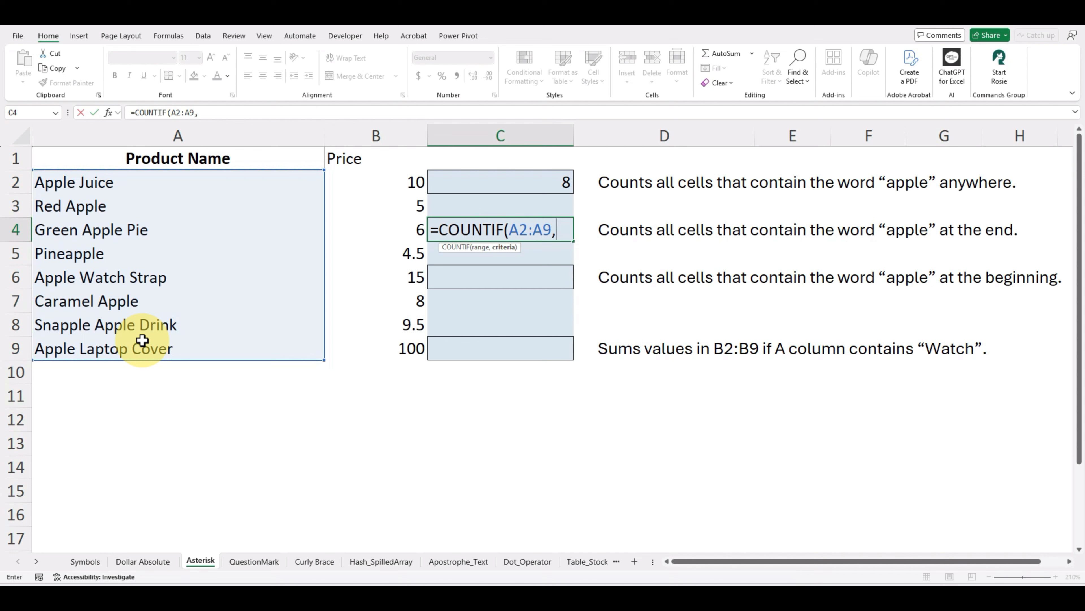
{"action": "type", "text": "\"apple*"}
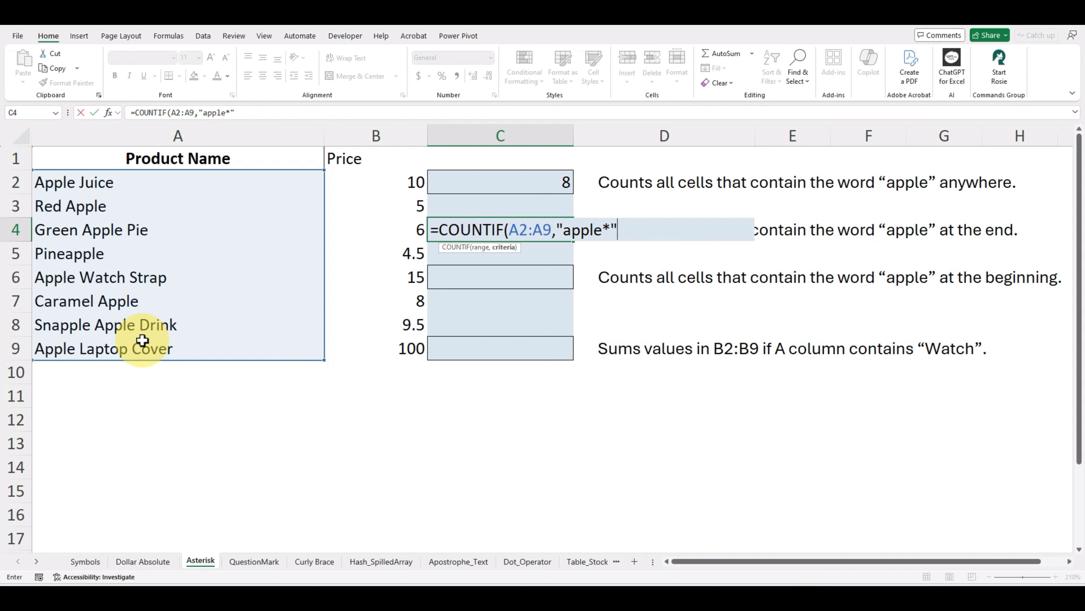
{"action": "key", "text": "Return"}
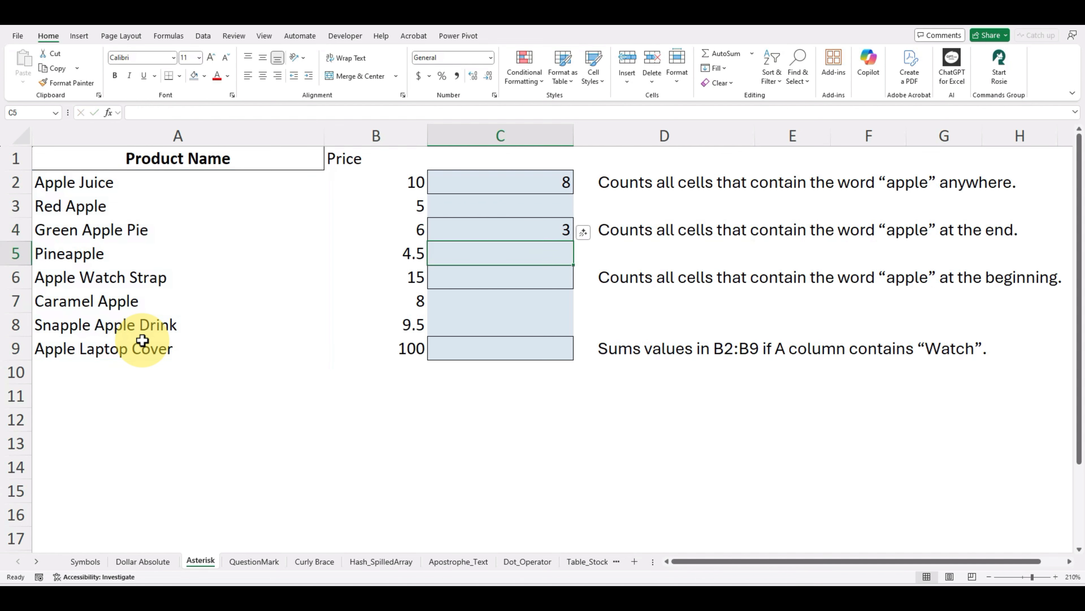
- Inspect the formula in C4 and compare it with the product names in A3, A5 and A7 that end in "apple"
{"action": "left_click", "coordinate": [446, 230]}
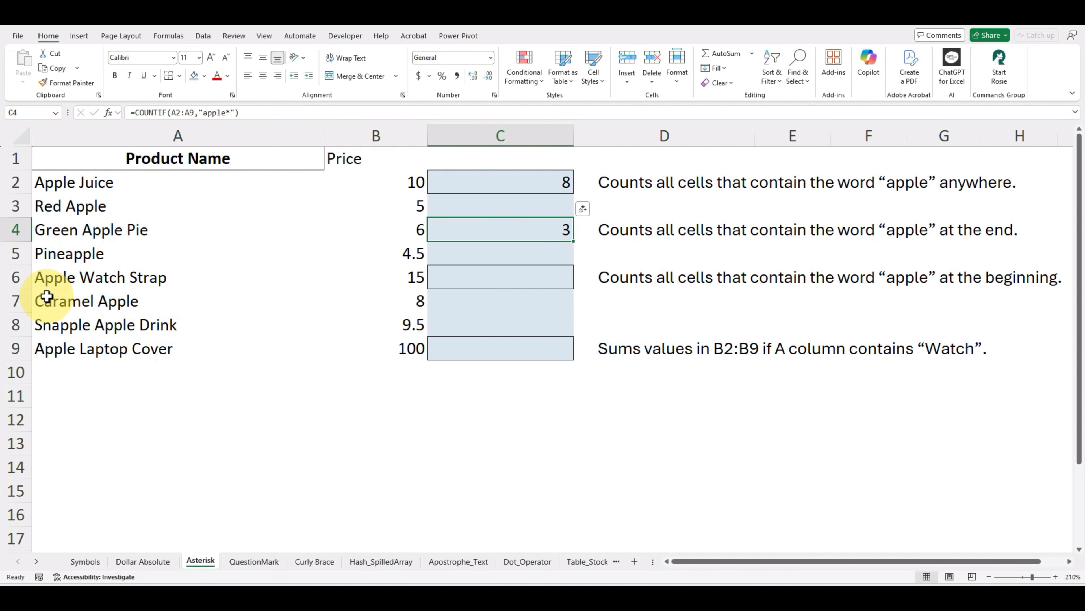
{"action": "left_click", "coordinate": [87, 206]}
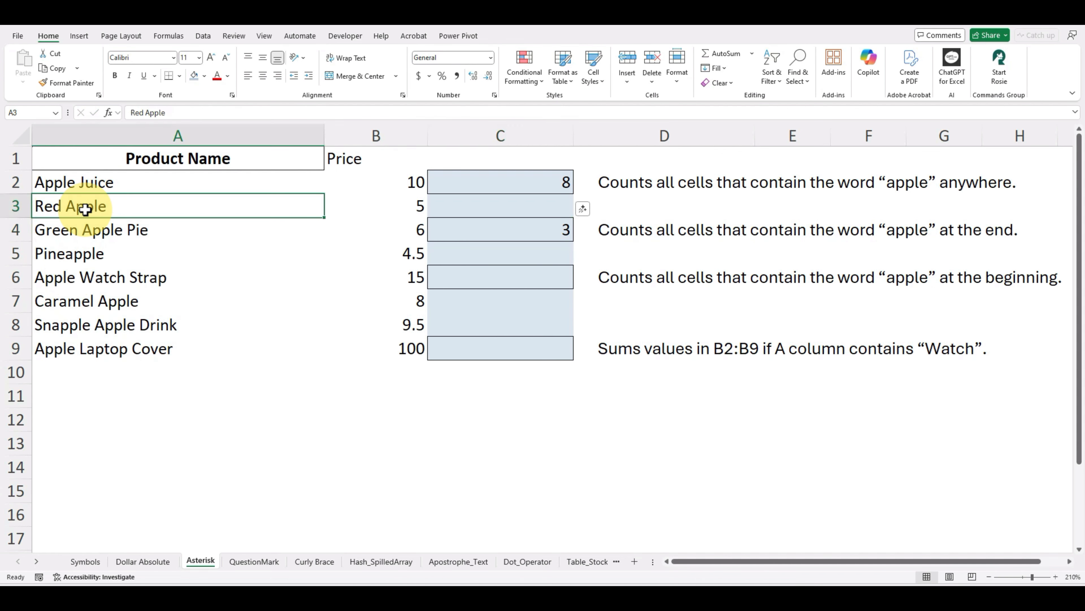
{"action": "left_click", "coordinate": [91, 256]}
{"action": "left_click", "coordinate": [87, 300]}
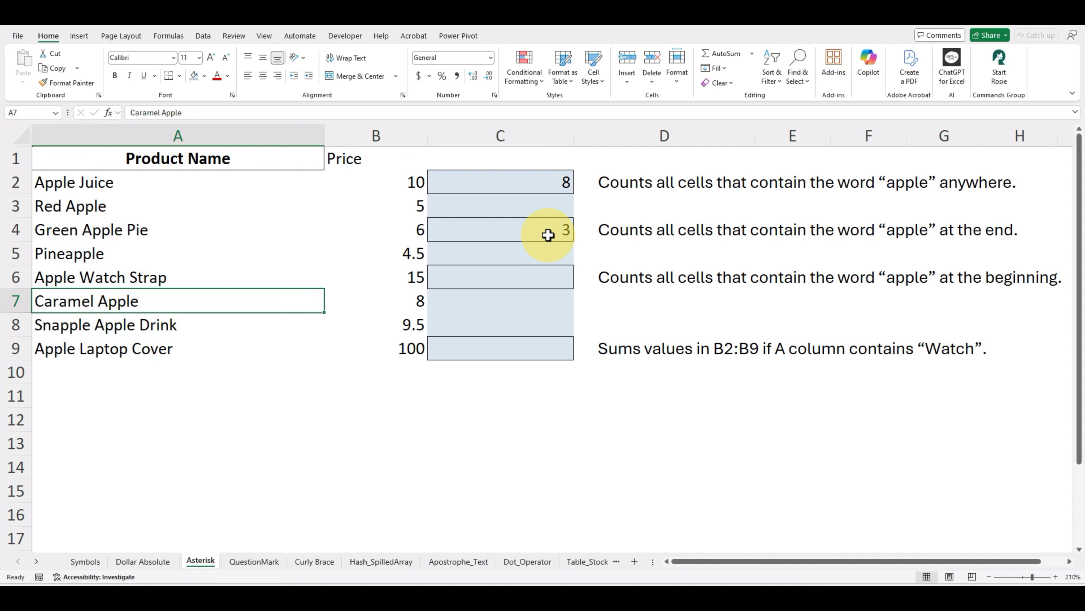
- Enter =COUNTIF(A2:A9,"*apple") in cell C6, using the product names as the range and a leading asterisk in the criteria
{"action": "left_click", "coordinate": [545, 275]}
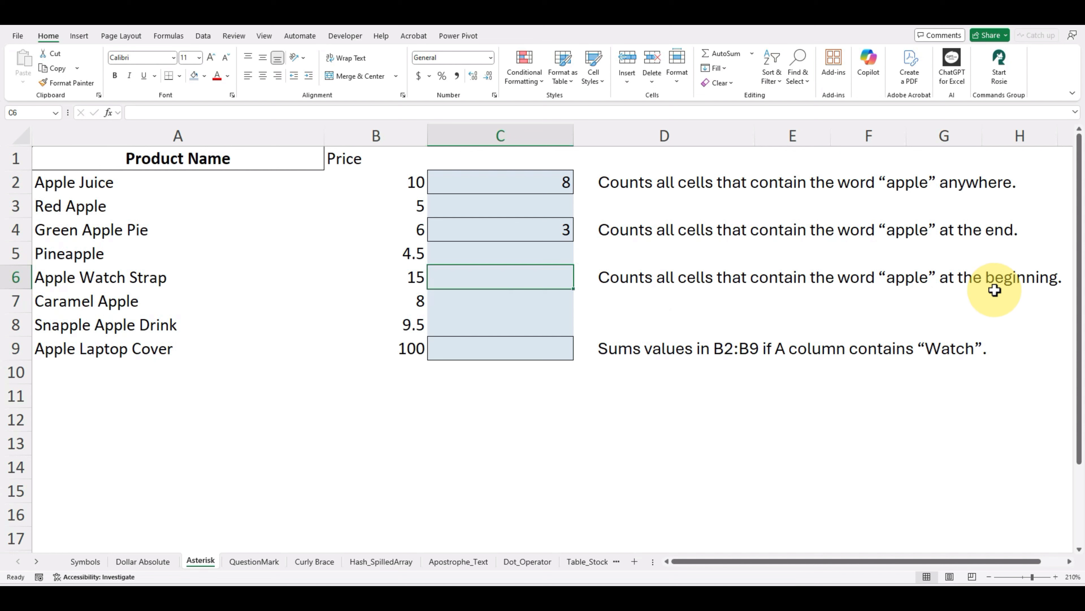
{"action": "left_click", "coordinate": [513, 276]}
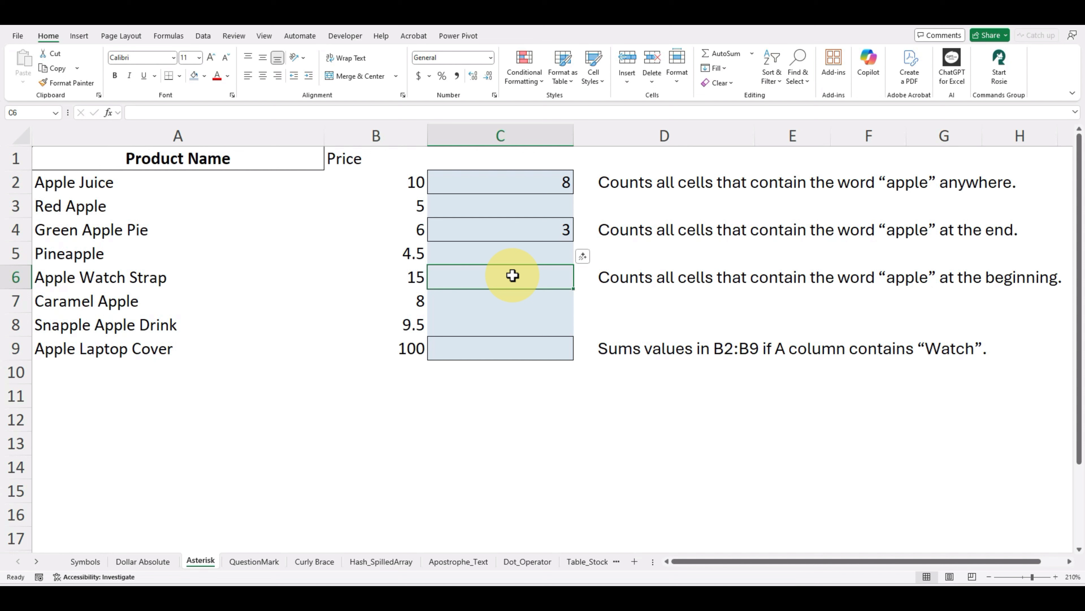
{"action": "type", "text": "=counti"}
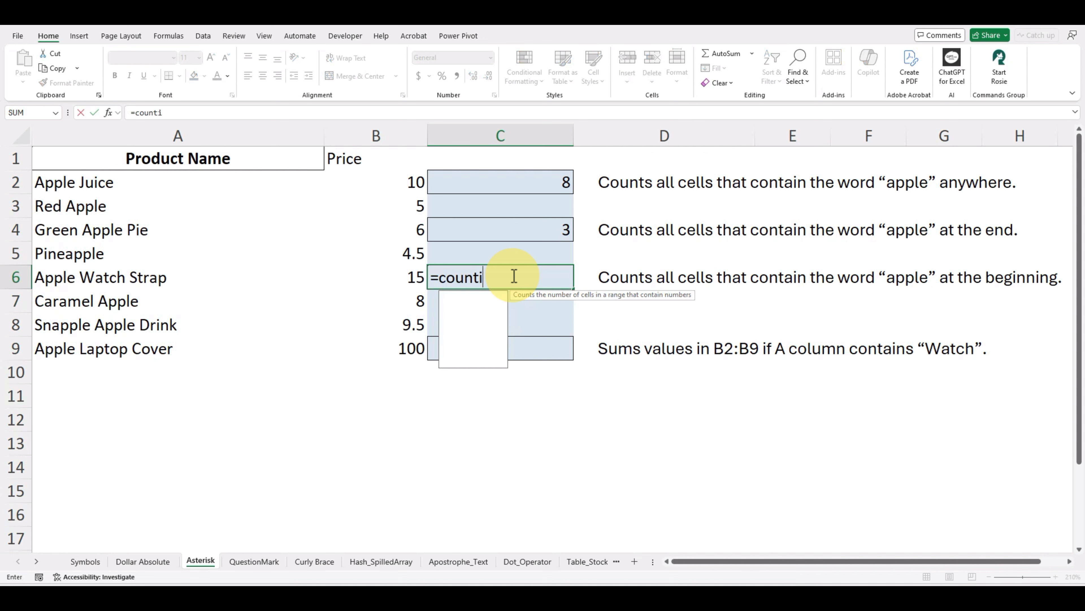
{"action": "double_click", "coordinate": [469, 296]}
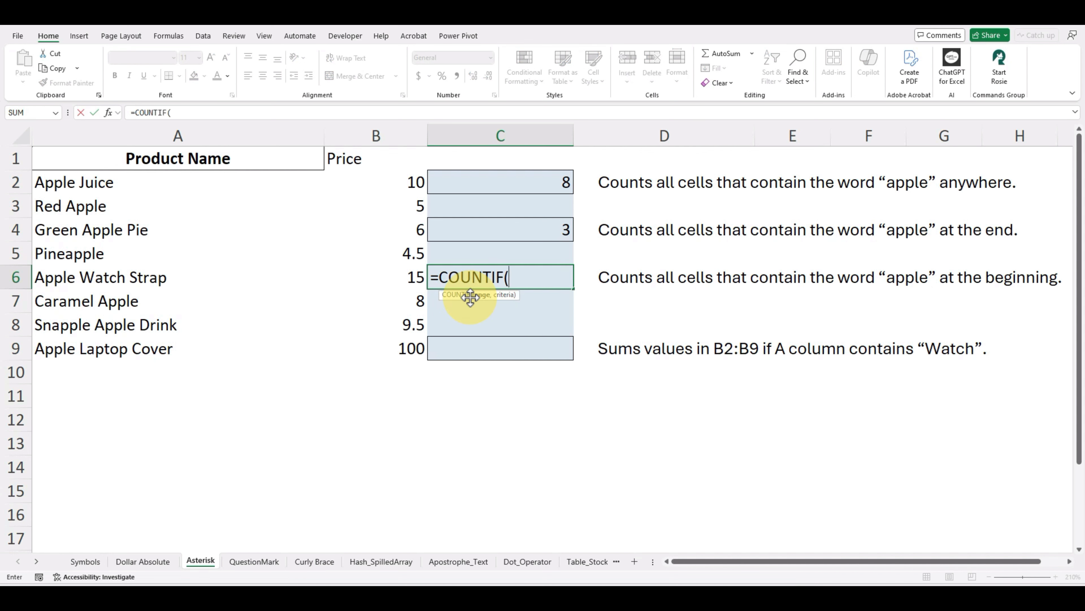
{"action": "left_click_drag", "start_coordinate": [129, 179], "coordinate": [142, 337]}
{"action": "type", "text": ","}
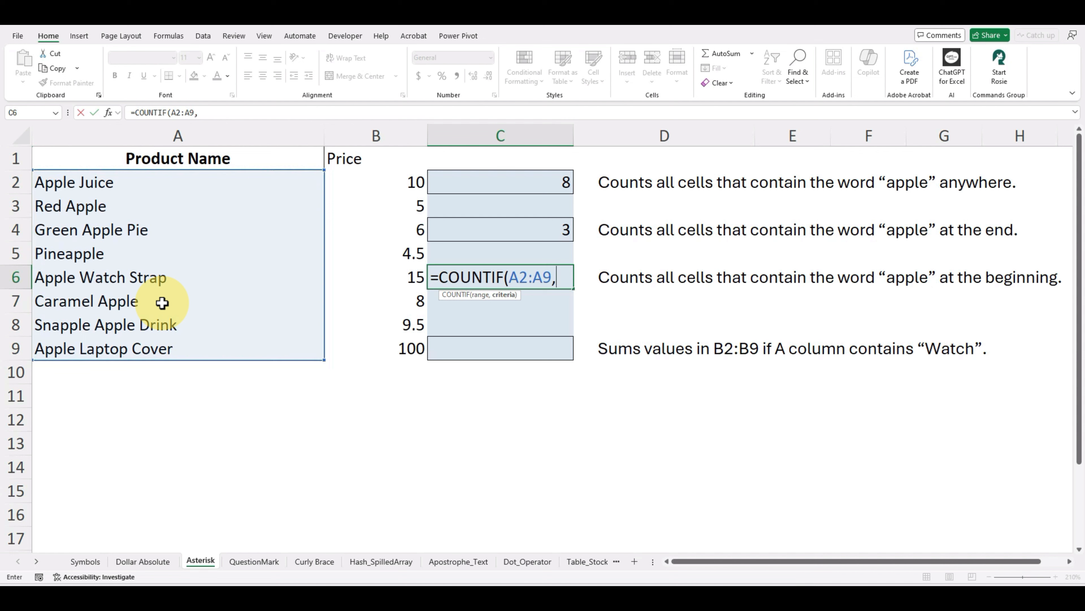
{"action": "type", "text": "\"*"}
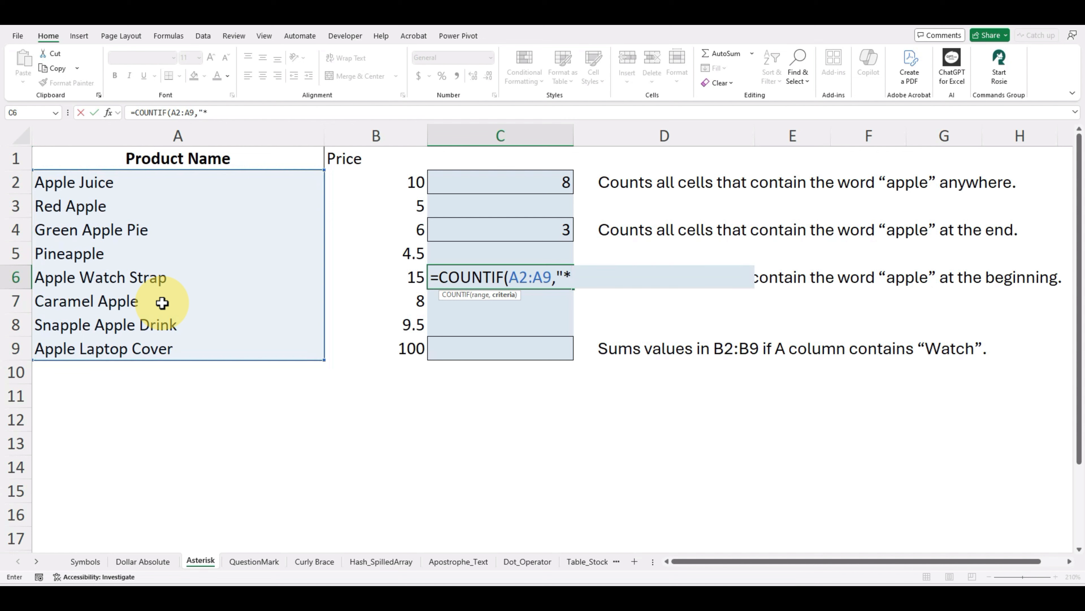
{"action": "type", "text": "apple\")"}
{"action": "key", "text": "Return"}
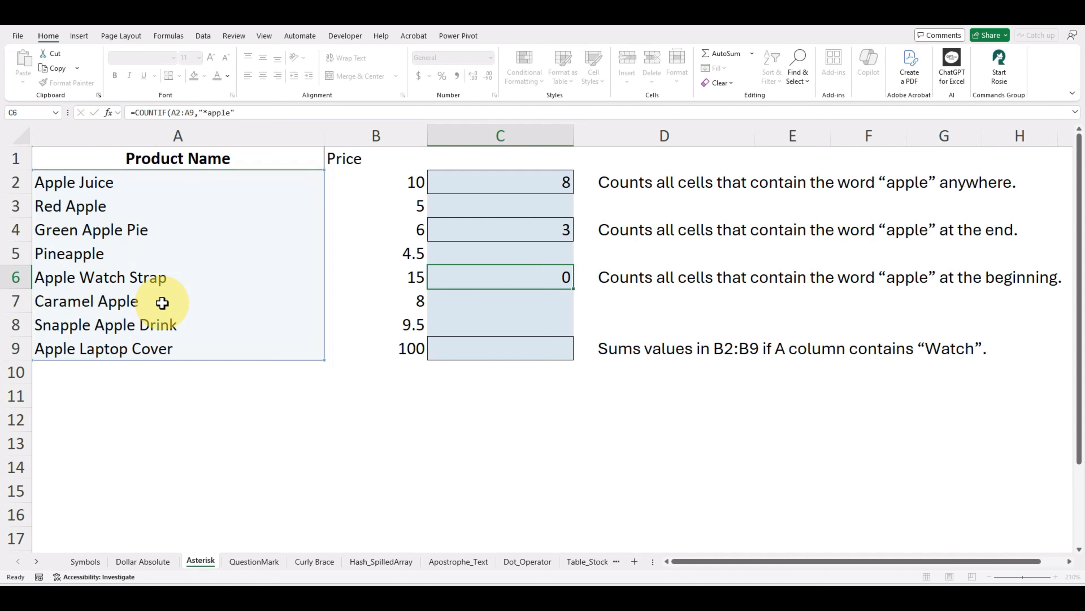
- Compare the count formula in C6 with the product names in A2, A6 and A9 that begin with "Apple"
{"action": "left_click", "coordinate": [535, 282]}
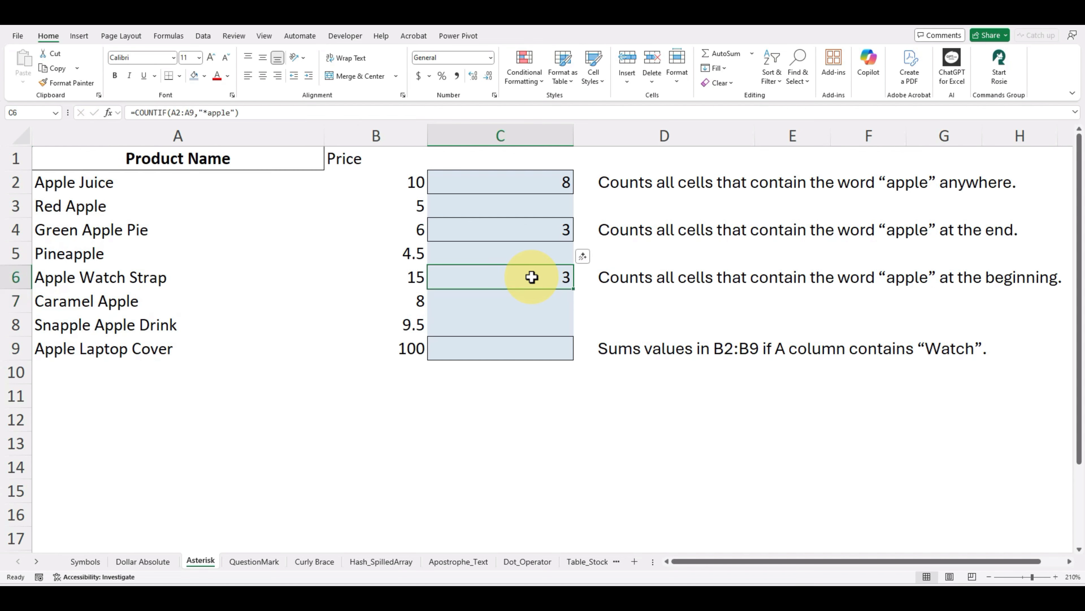
{"action": "left_click", "coordinate": [74, 188]}
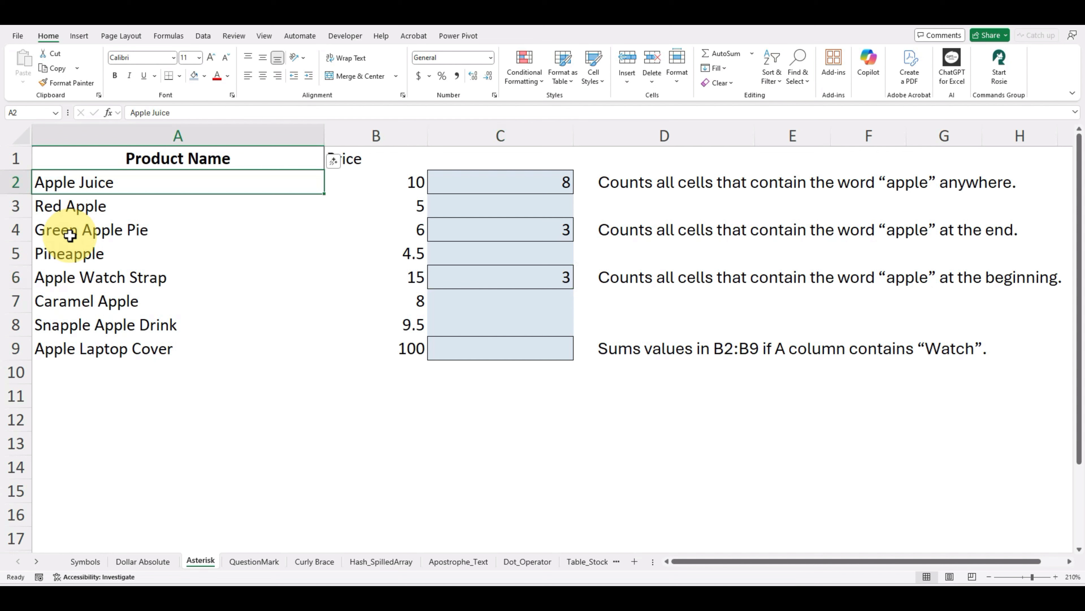
{"action": "left_click", "coordinate": [58, 273]}
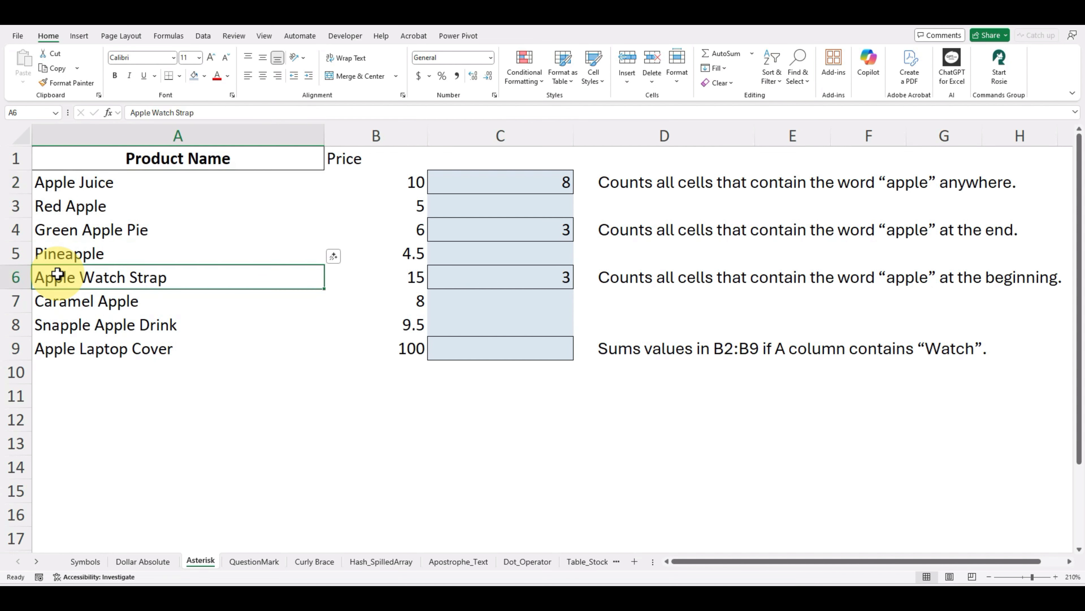
{"action": "left_click", "coordinate": [65, 344], "text": "ctrl"}
{"action": "left_click", "coordinate": [69, 189], "text": "ctrl"}
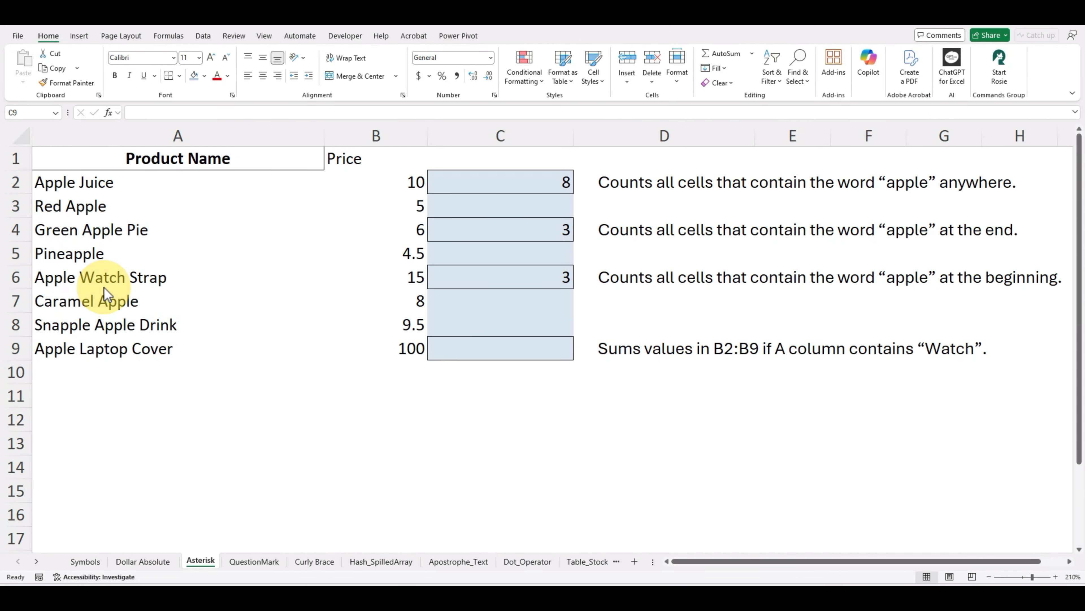
- Replace the word "Apple" with "Watch" in cell A4 so the product name reads "Green Watch Pie"
{"action": "left_click", "coordinate": [109, 277]}
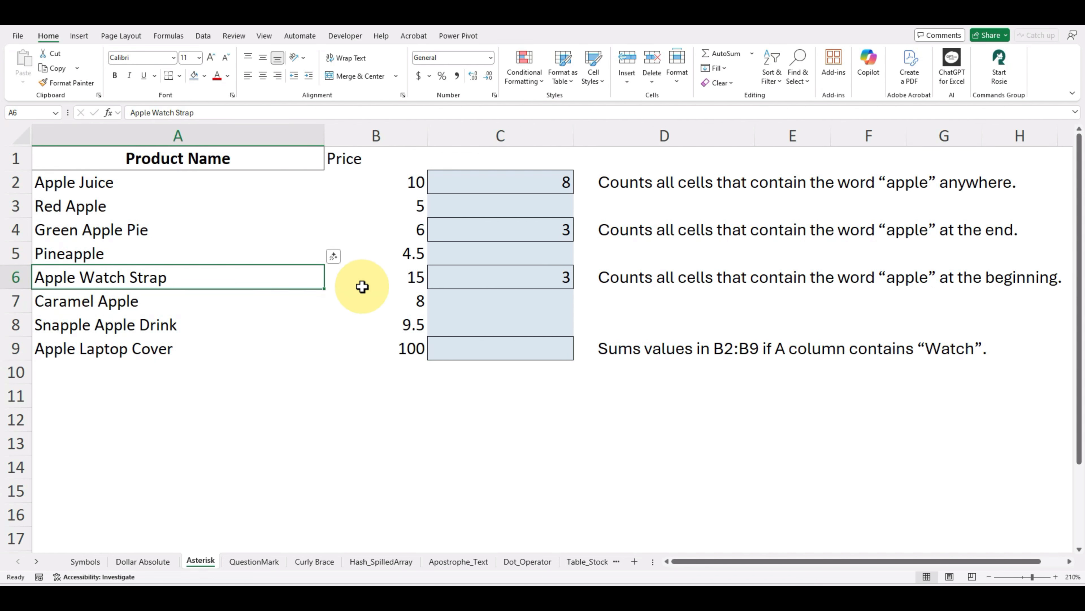
{"action": "left_click", "coordinate": [102, 232]}
{"action": "double_click", "coordinate": [153, 111]}
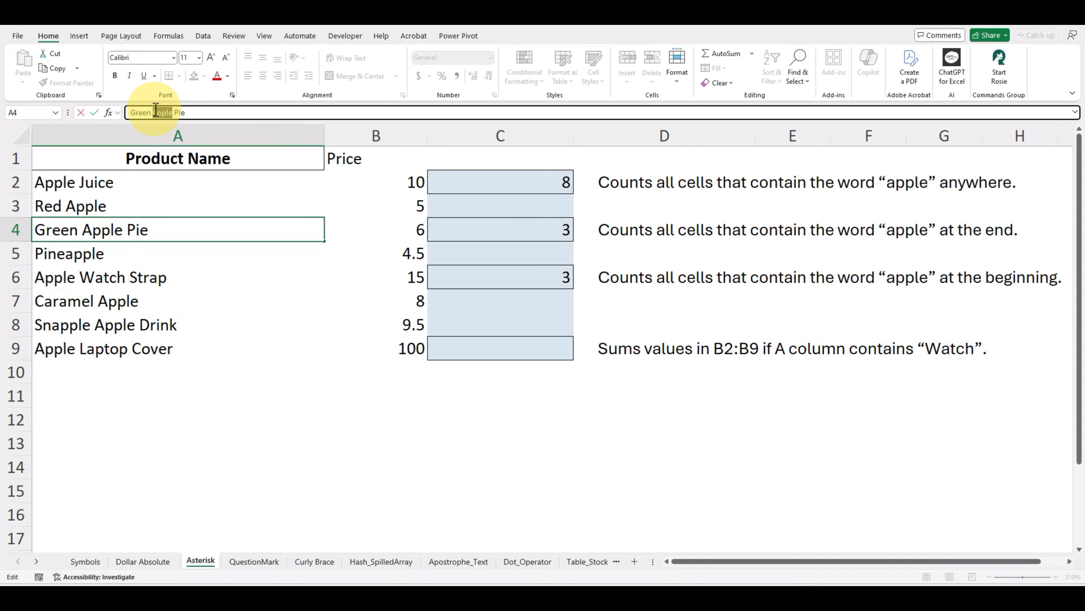
{"action": "type", "text": "Watch"}
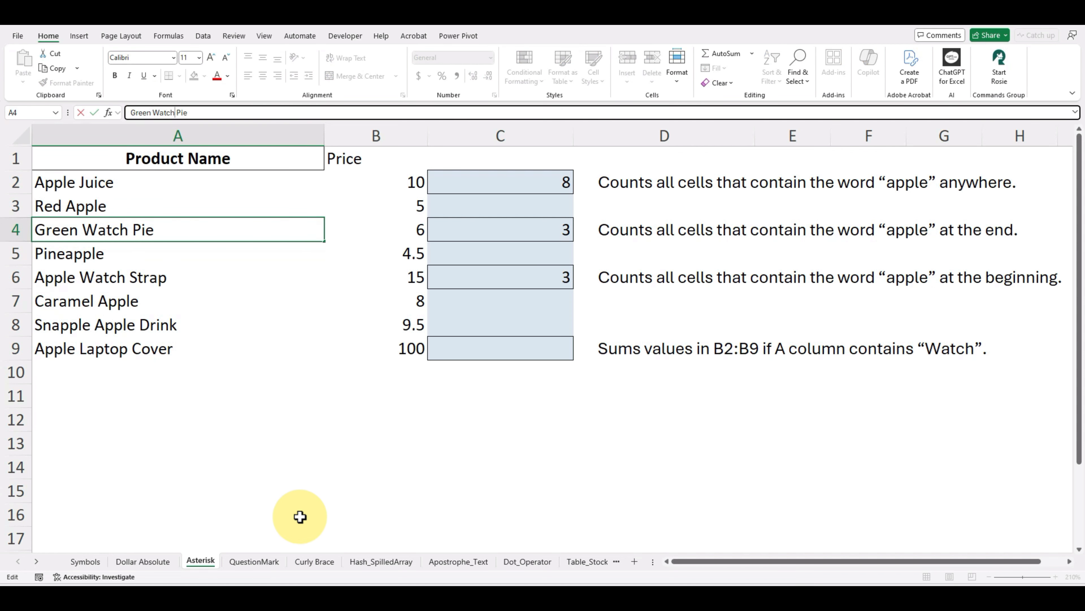
{"action": "left_click", "coordinate": [332, 447]}
- Start a SUMIF formula in cell C9 with the product names A2:A9 as the range and "Watch" as the criteria
{"action": "left_click", "coordinate": [508, 340]}
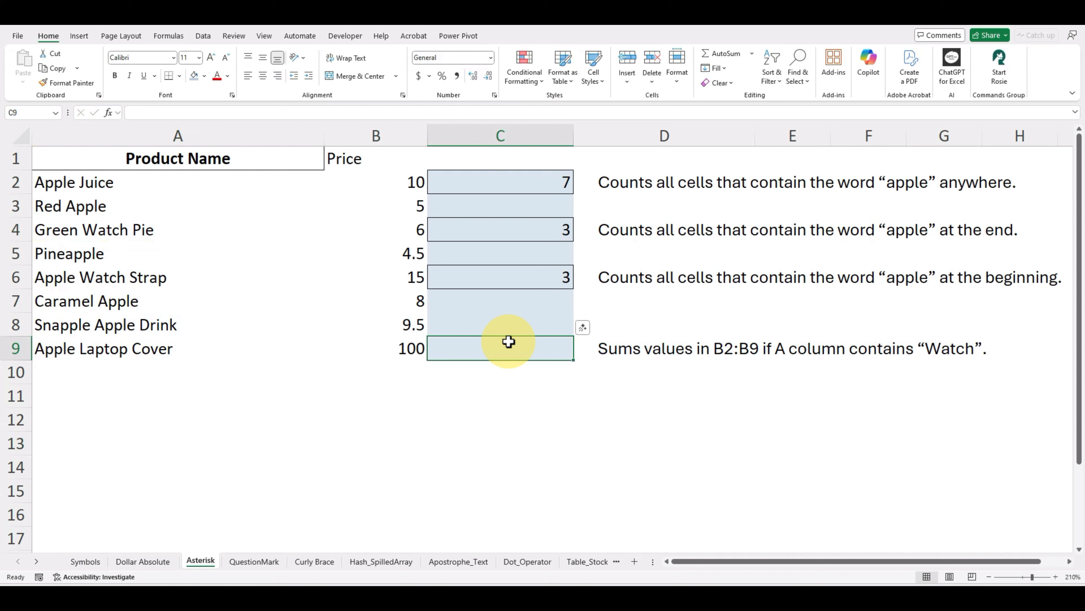
{"action": "type", "text": "=sum"}
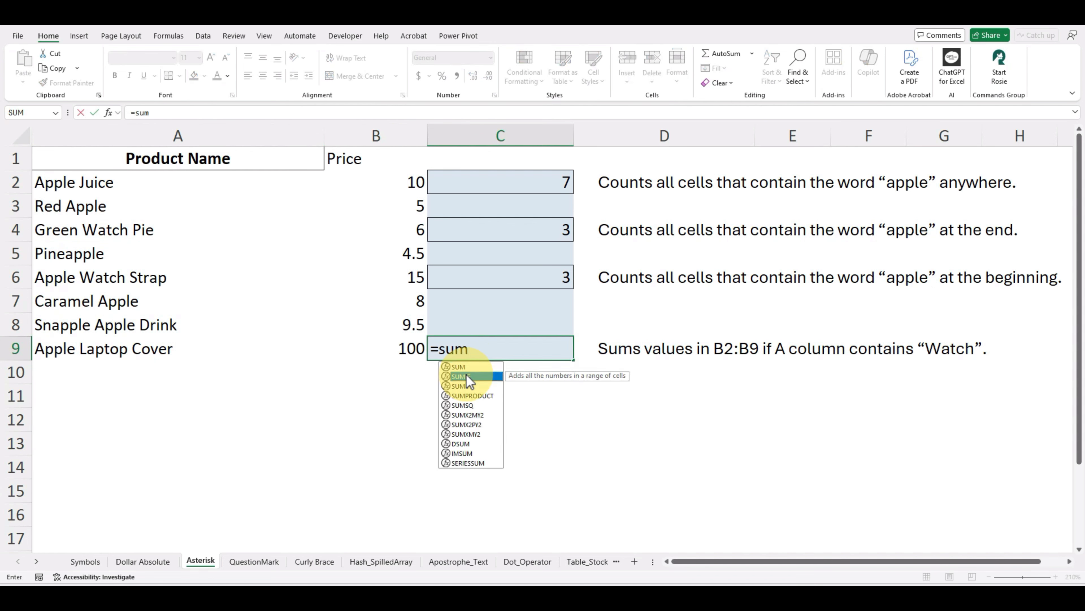
{"action": "double_click", "coordinate": [469, 377]}
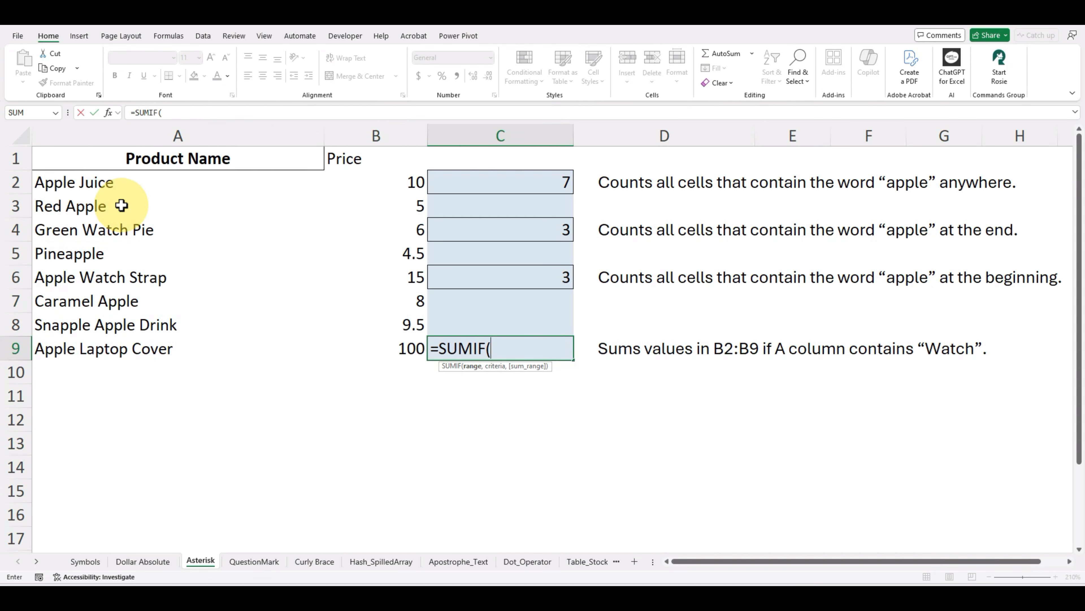
{"action": "left_click_drag", "start_coordinate": [112, 183], "coordinate": [124, 340]}
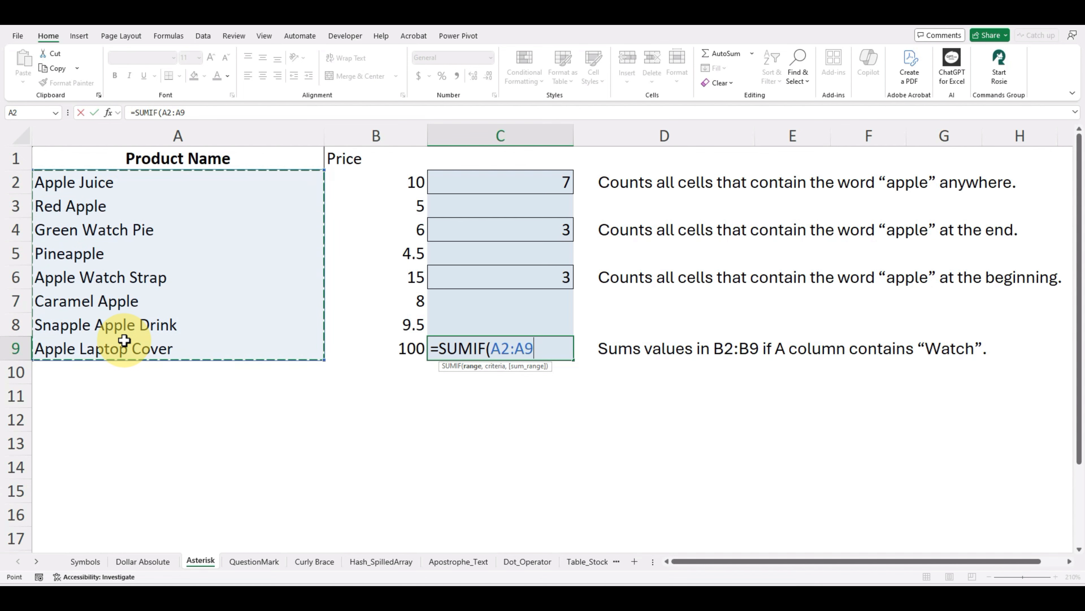
{"action": "type", "text": ","}
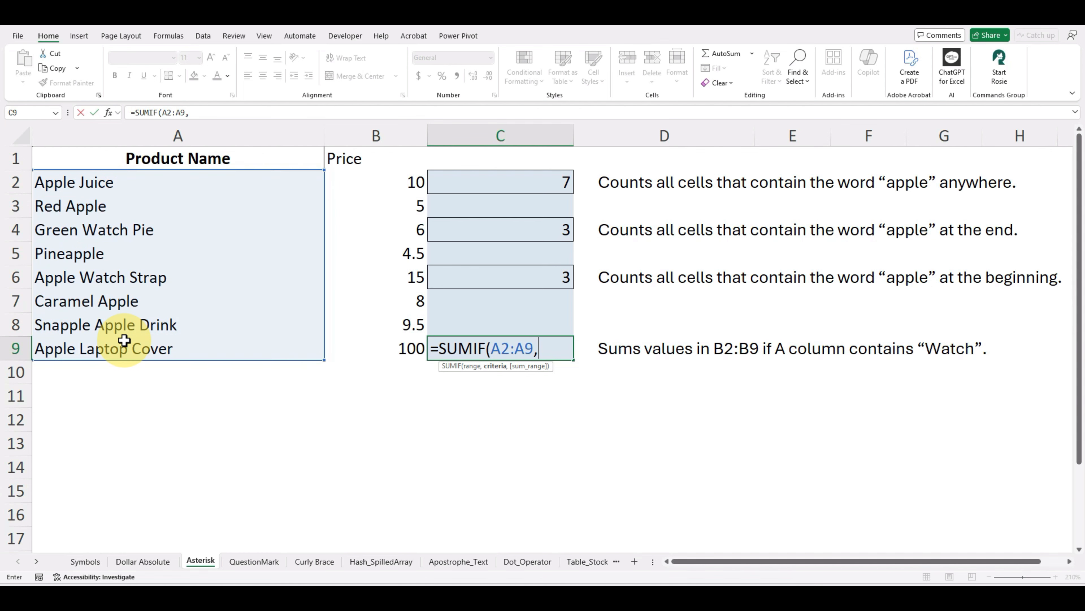
{"action": "type", "text": "\"WA"}
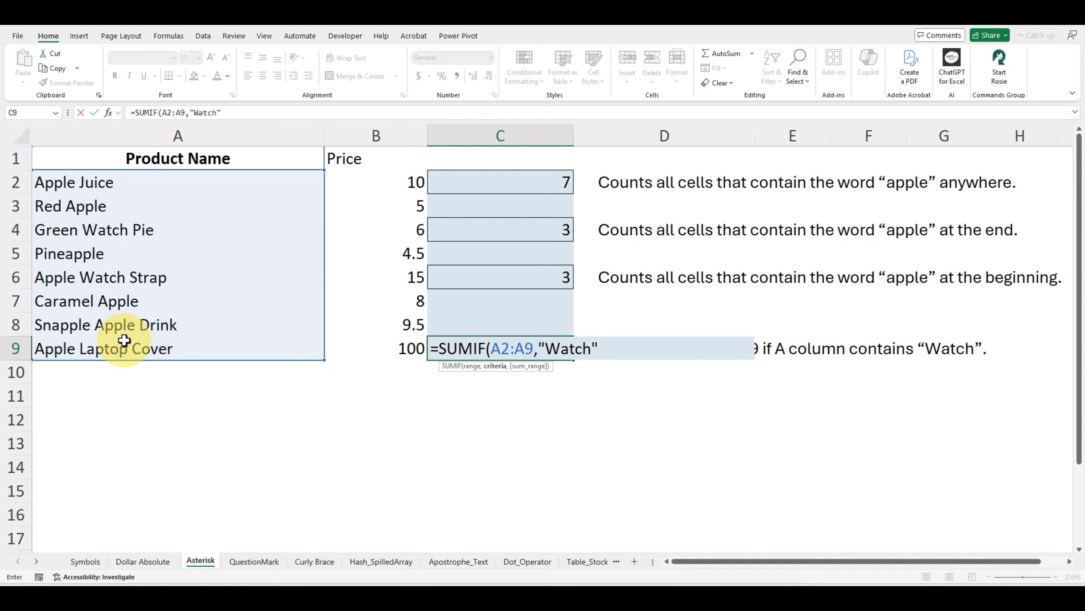
- Put an asterisk on both sides of Watch and add B2:B9 as the sum range, completing =SUMIF(A2:A9,"*Watch*",B2:B9) in C9
{"action": "left_click", "coordinate": [219, 112]}
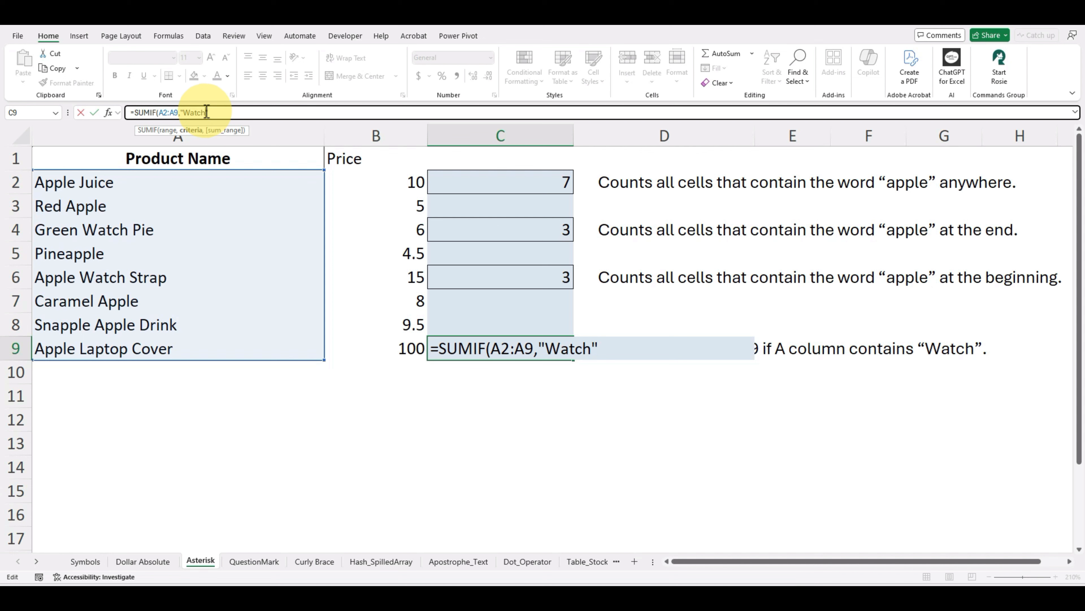
{"action": "left_click", "coordinate": [207, 112]}
{"action": "type", "text": "*"}
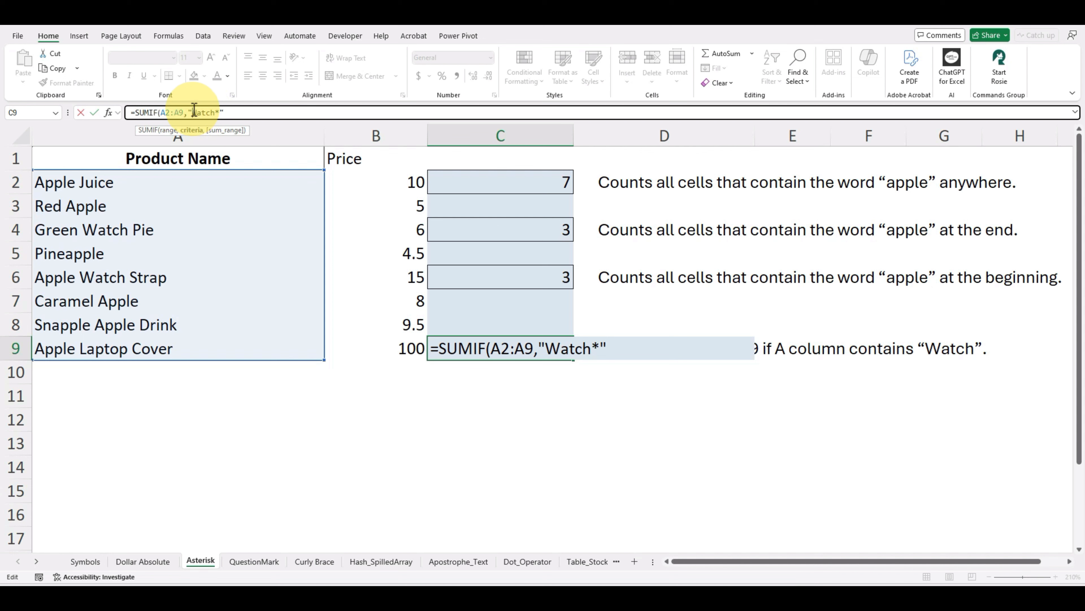
{"action": "left_click", "coordinate": [195, 112]}
{"action": "type", "text": "*"}
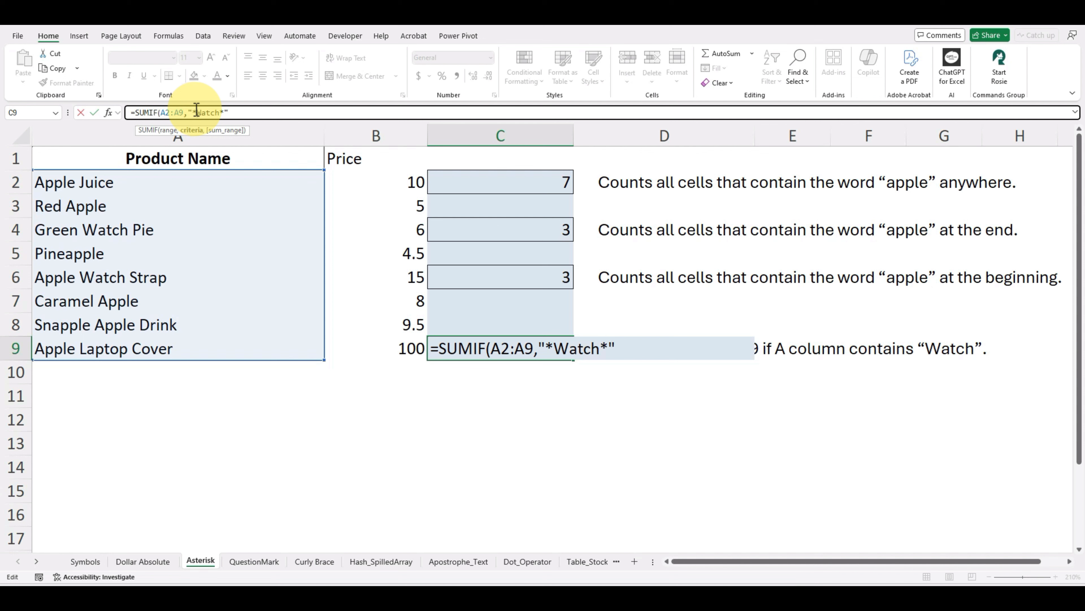
{"action": "type", "text": ","}
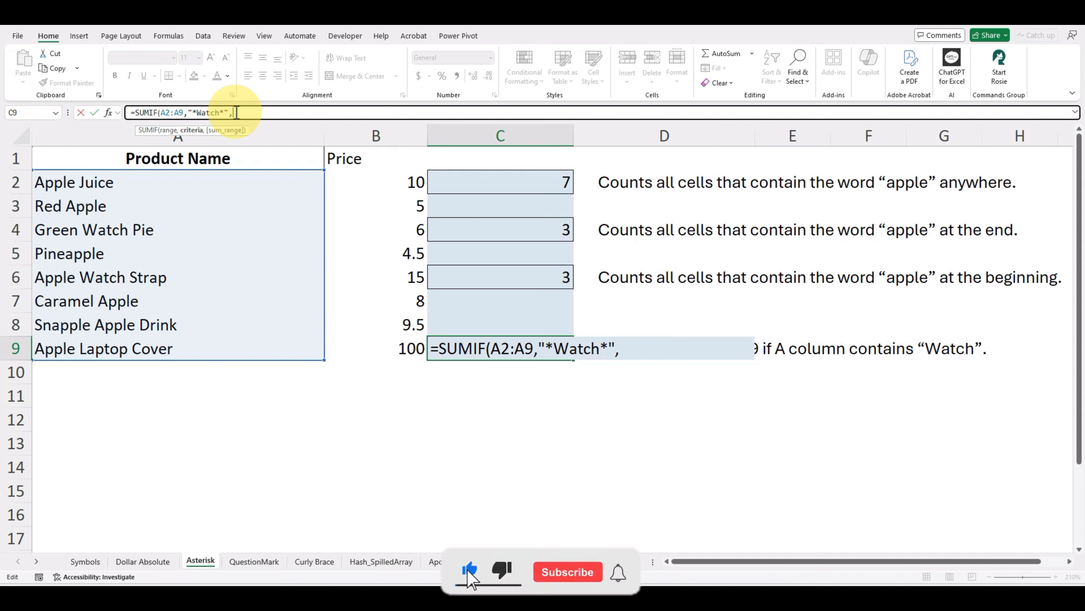
{"action": "left_click_drag", "start_coordinate": [383, 182], "coordinate": [389, 333]}
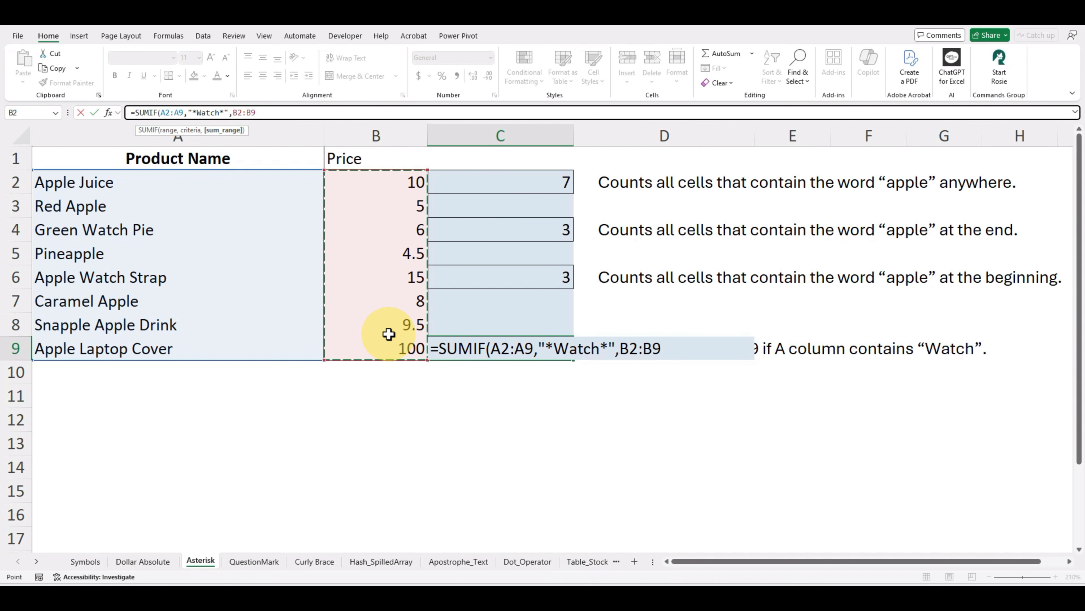
{"action": "key", "text": "Return"}
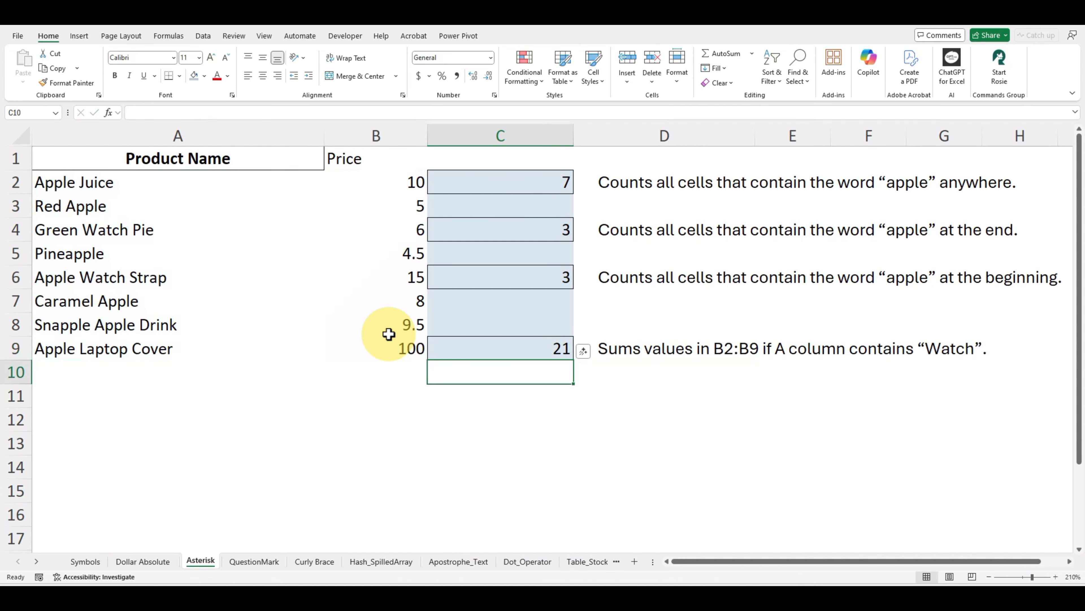
- Check the sum in C9 against the product names containing "Watch" in A4 and A6 and their prices in B4 and B6
{"action": "left_click", "coordinate": [538, 338]}
{"action": "left_click", "coordinate": [96, 276]}
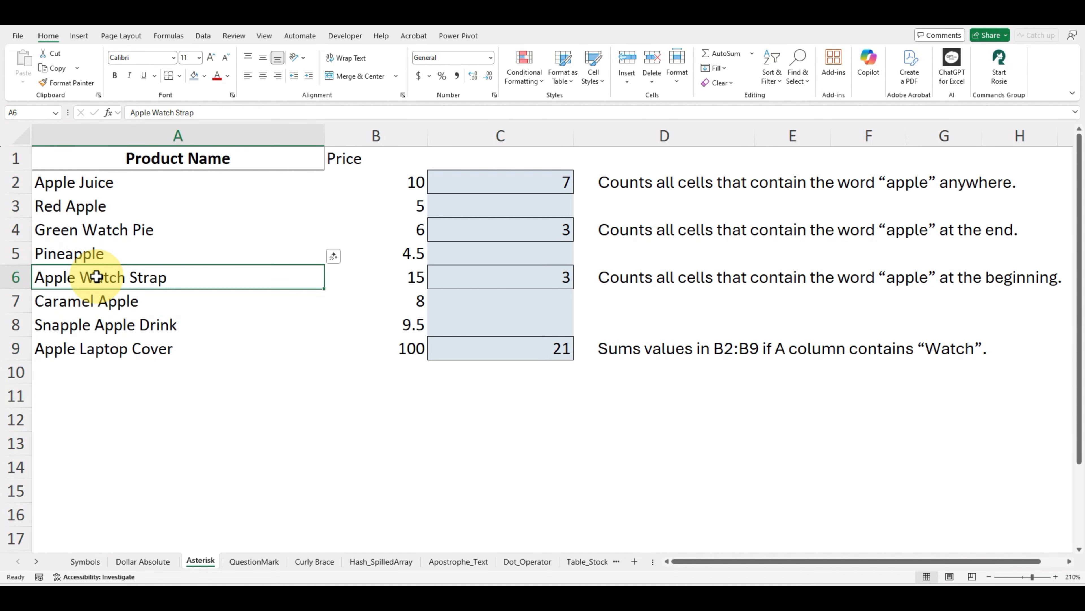
{"action": "left_click", "coordinate": [110, 231], "text": "ctrl"}
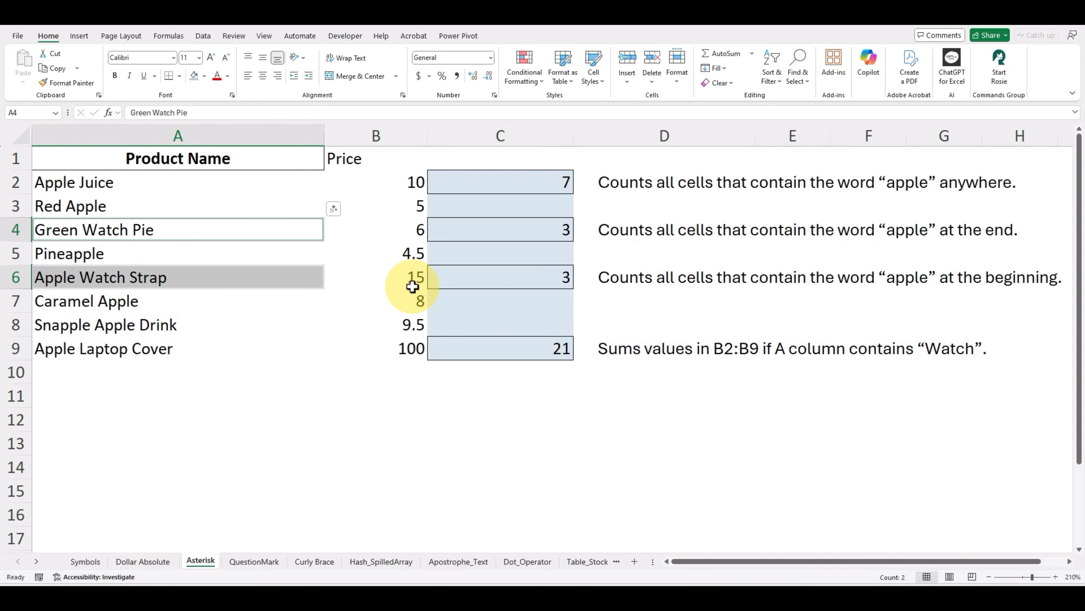
{"action": "left_click", "coordinate": [411, 277]}
{"action": "left_click", "coordinate": [408, 231], "text": "ctrl"}
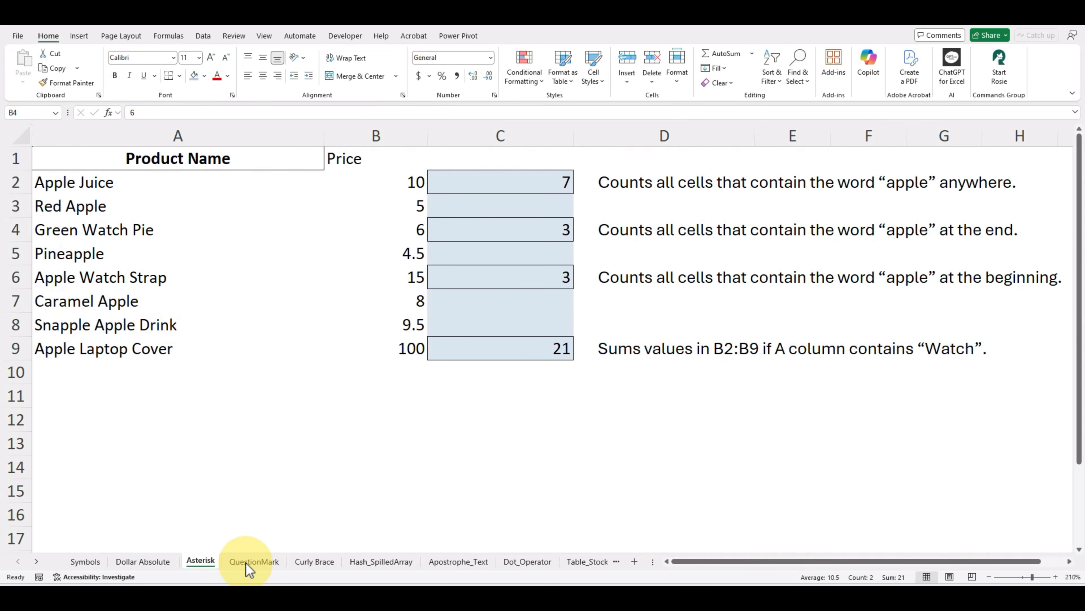
- Open the QuestionMark sheet and review its Countif and Sumif labels in D2 and D4, the formula cell C2 and the first order ID
{"action": "left_click", "coordinate": [250, 561]}
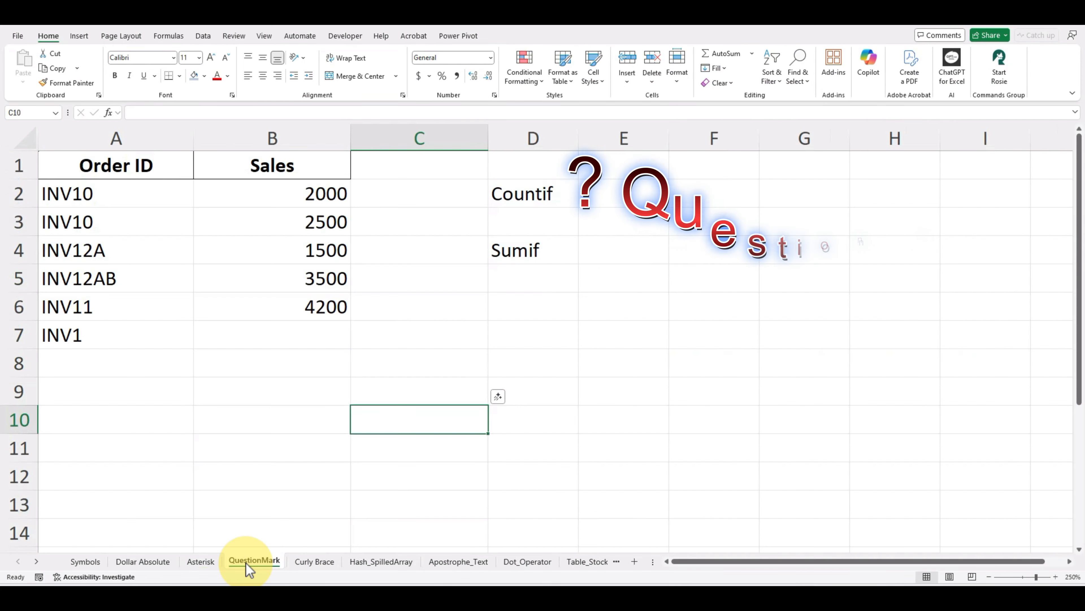
{"action": "left_click", "coordinate": [571, 415]}
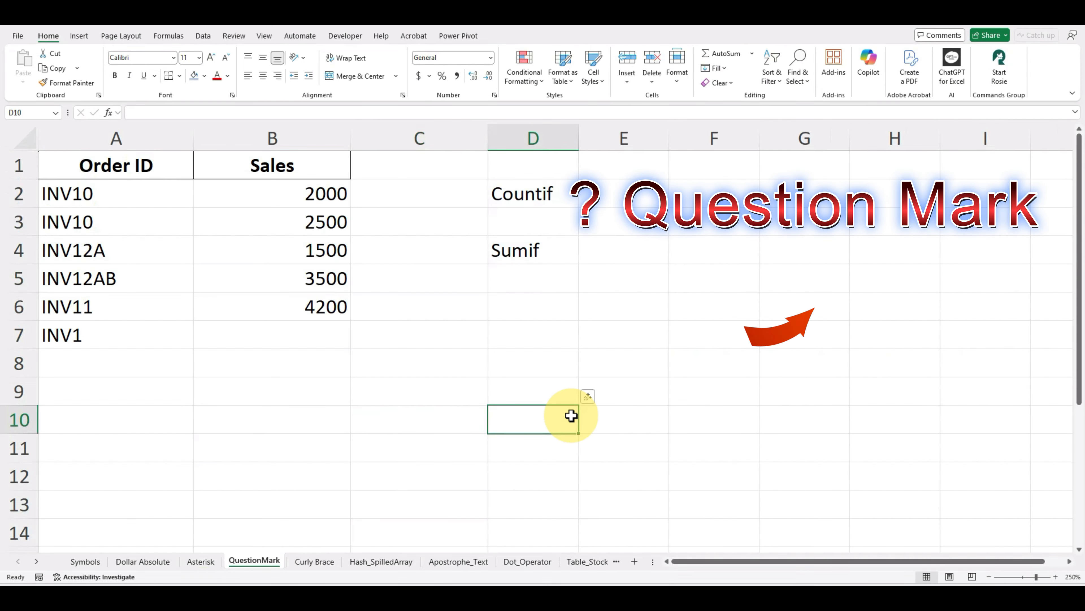
{"action": "left_click", "coordinate": [497, 392]}
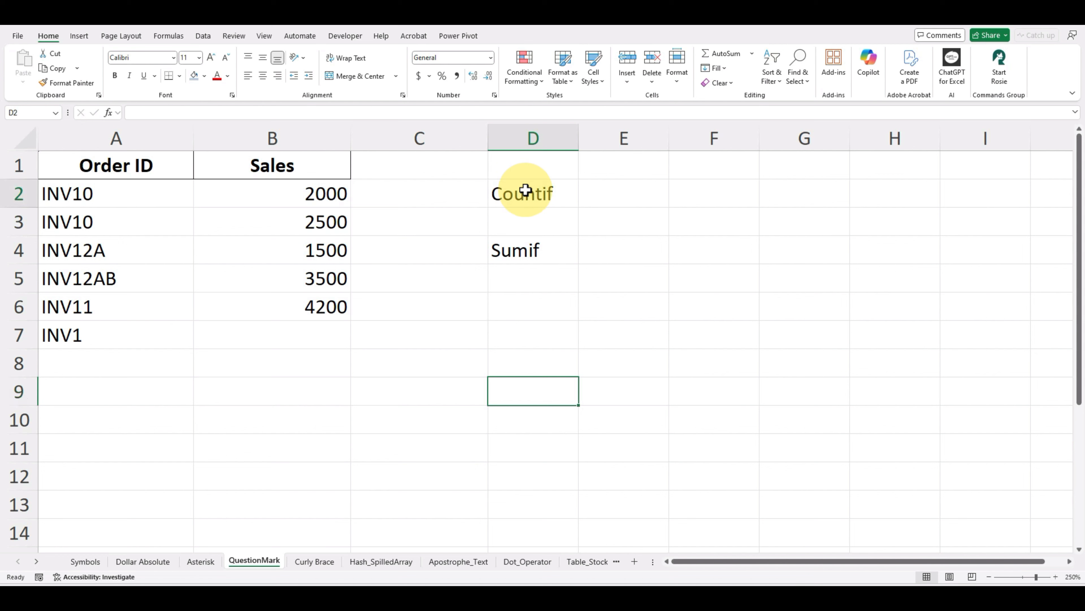
{"action": "left_click_drag", "start_coordinate": [525, 190], "coordinate": [540, 257]}
{"action": "left_click", "coordinate": [558, 190]}
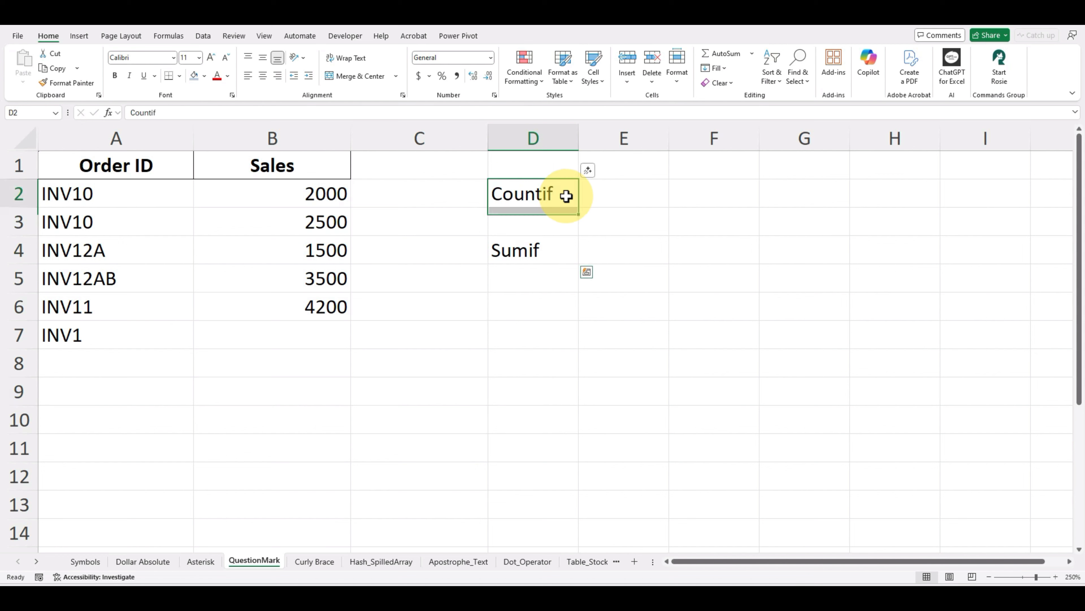
{"action": "left_click", "coordinate": [559, 249]}
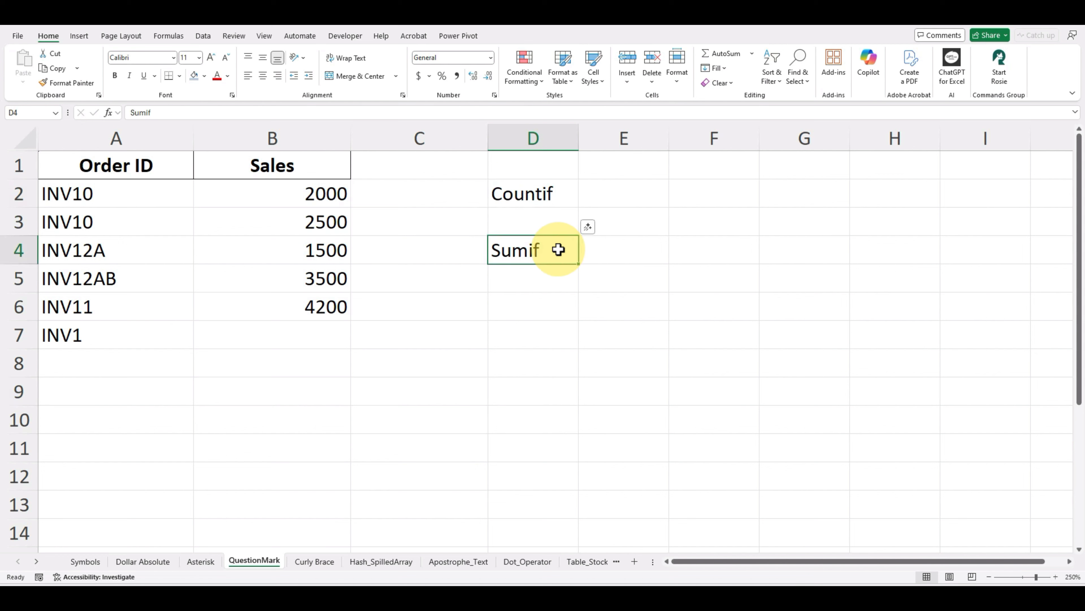
{"action": "left_click", "coordinate": [404, 192]}
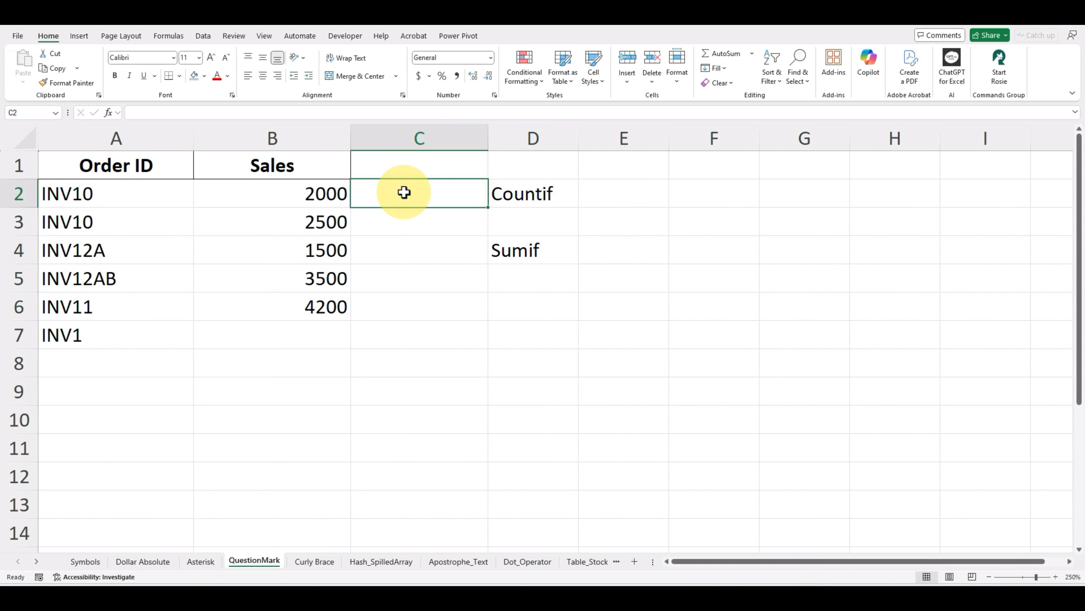
{"action": "left_click", "coordinate": [160, 193]}
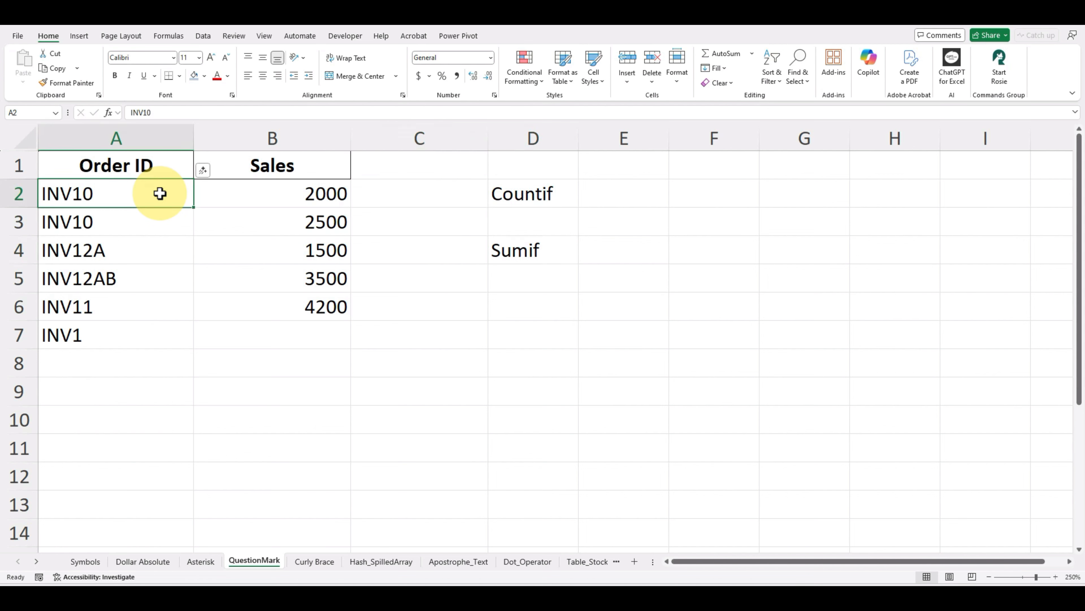